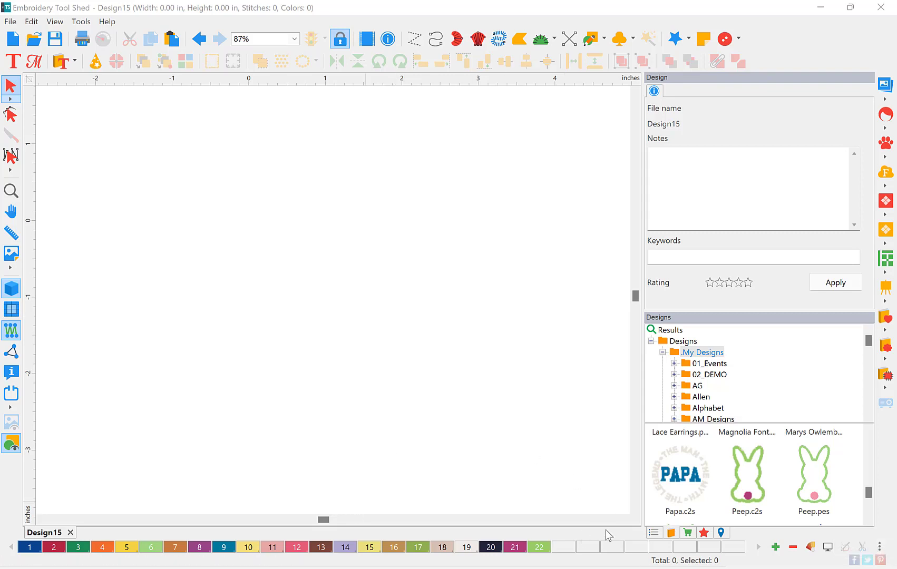
Step: Place the Peep.c2s bunny design from the My Designs folder onto the blank page
click(748, 500)
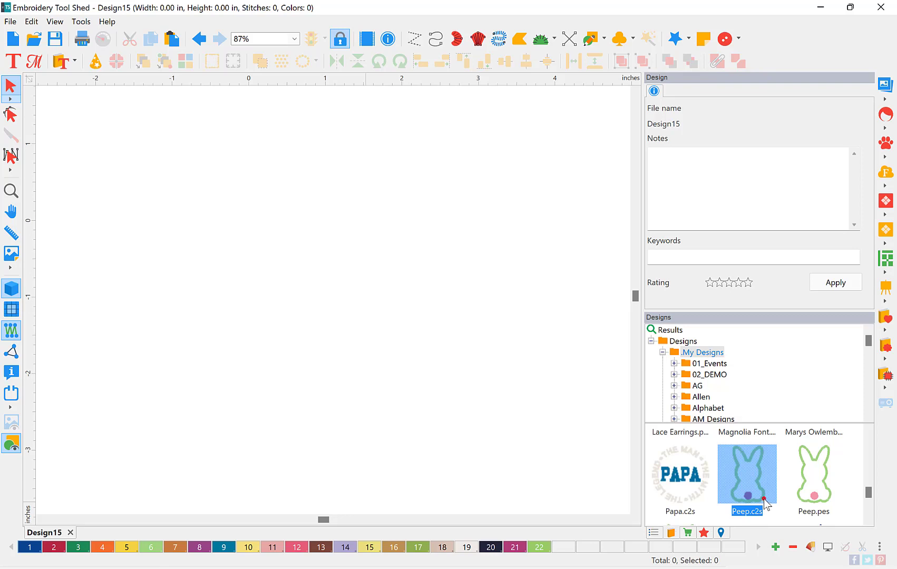
drag(765, 503, 411, 373)
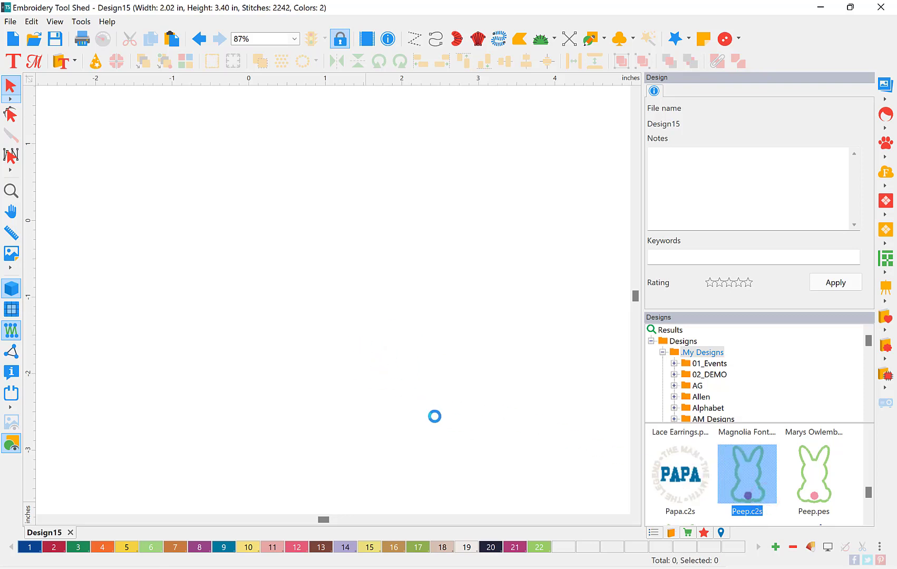
click(14, 195)
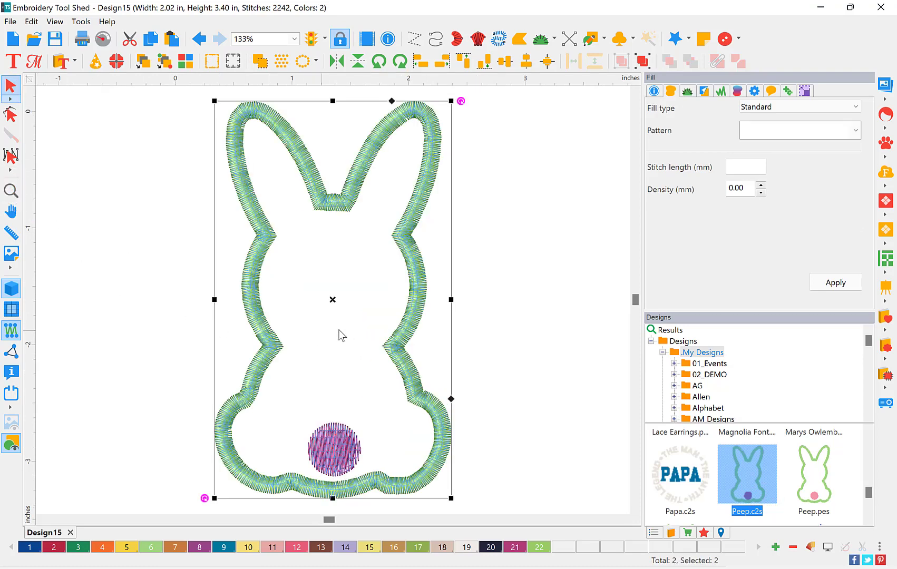
click(468, 330)
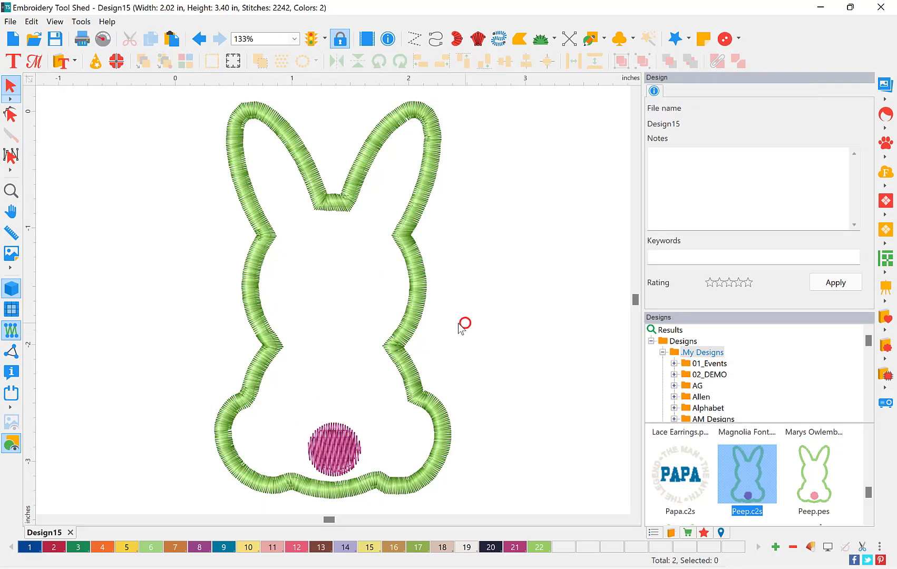
click(411, 341)
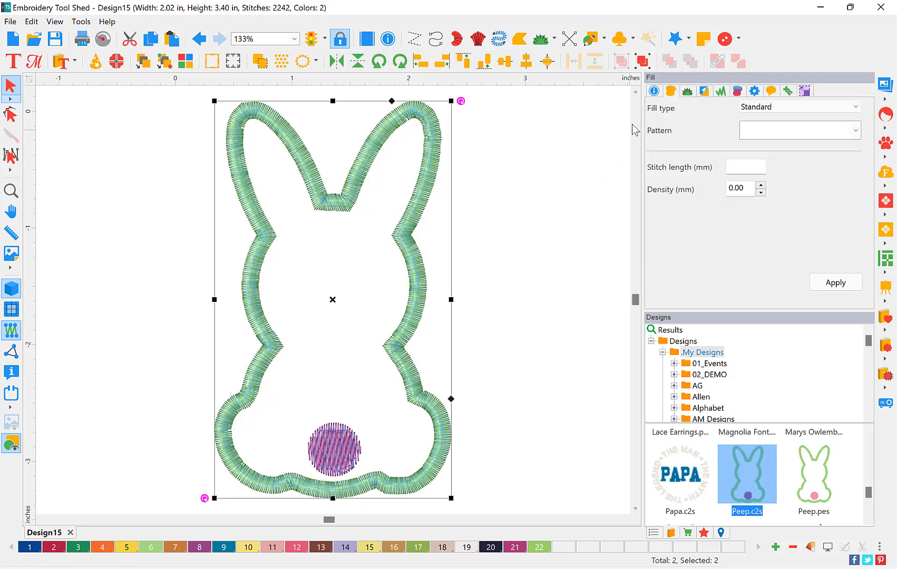
click(535, 281)
Step: Expand both thread colors in the sequence, select the bunny's applique object and display the available stitch effects
click(653, 533)
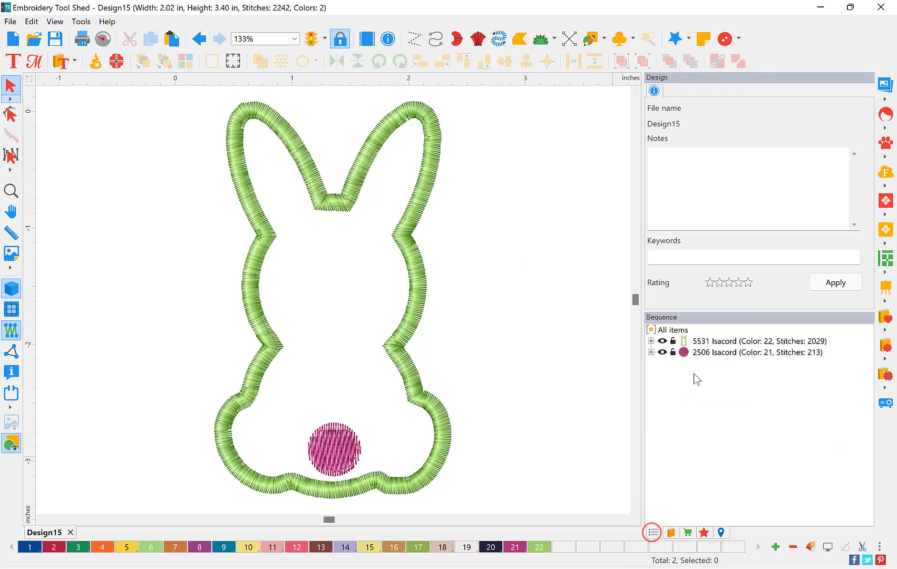
click(651, 341)
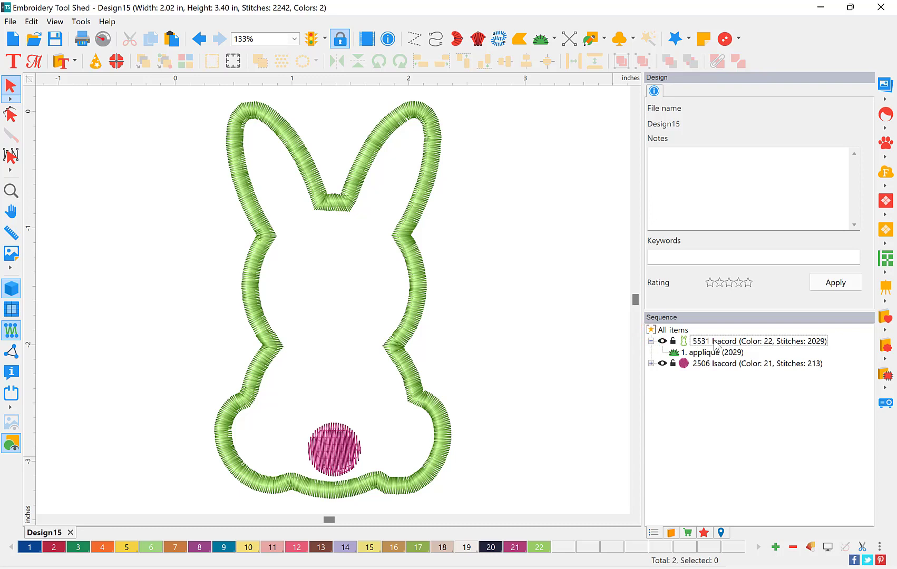
click(651, 363)
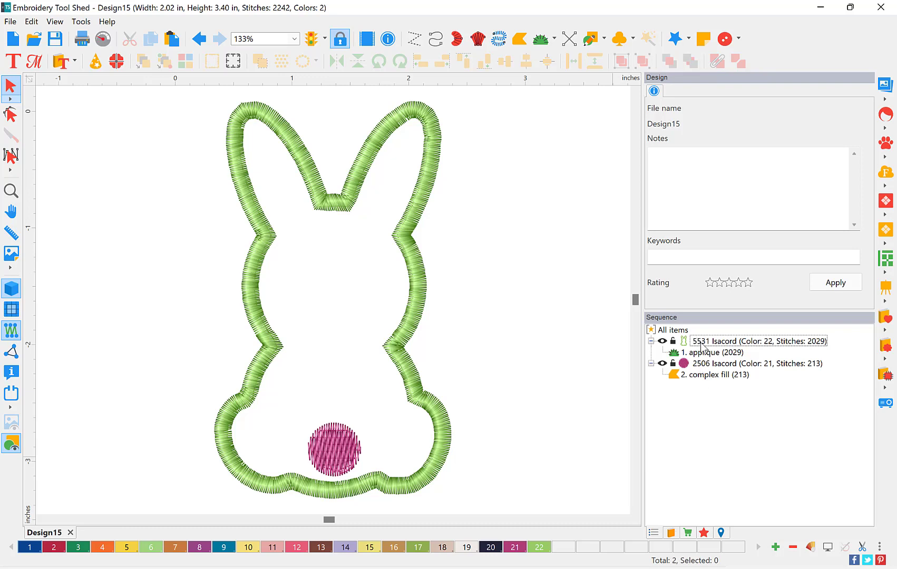
click(734, 376)
click(737, 353)
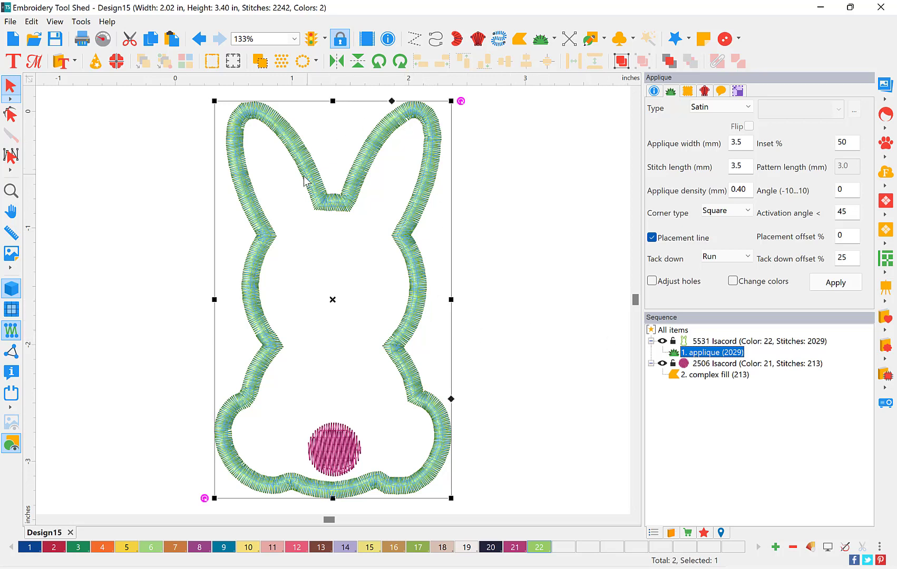
click(704, 534)
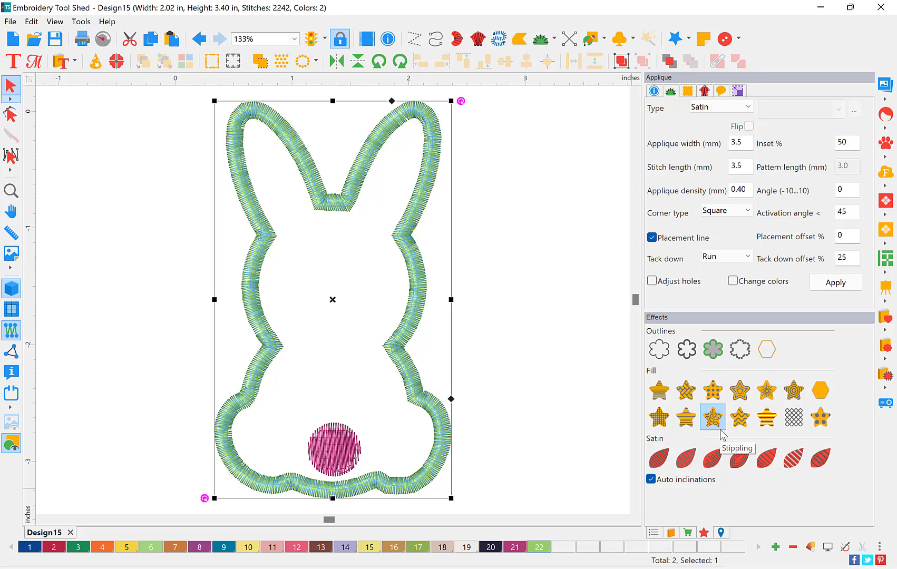
Step: Try the Run, Steil and Applique outline effects on the selected bunny object
click(666, 358)
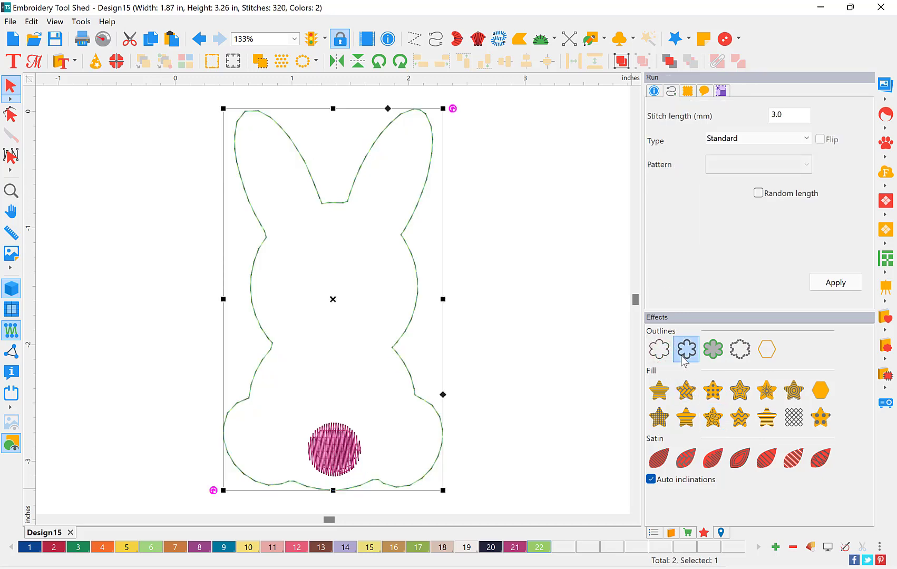
click(685, 361)
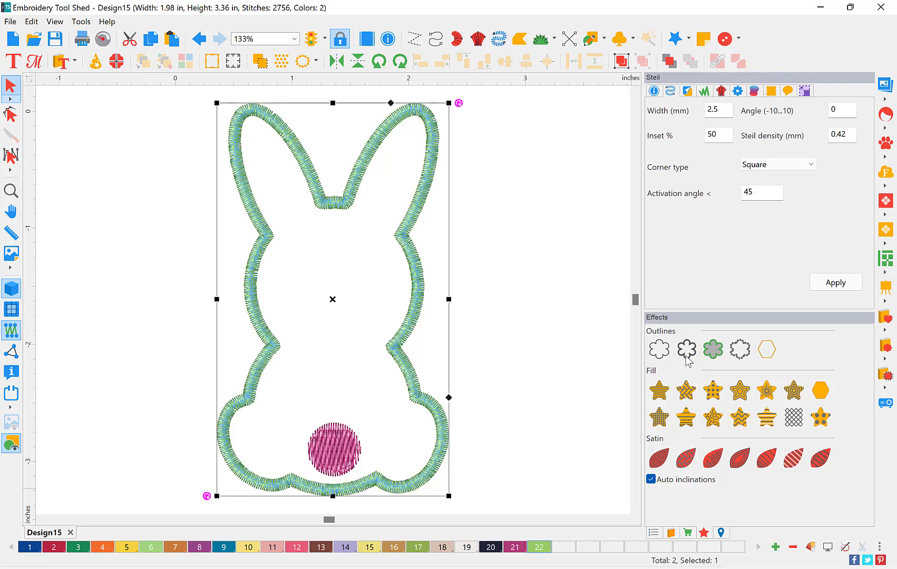
click(713, 359)
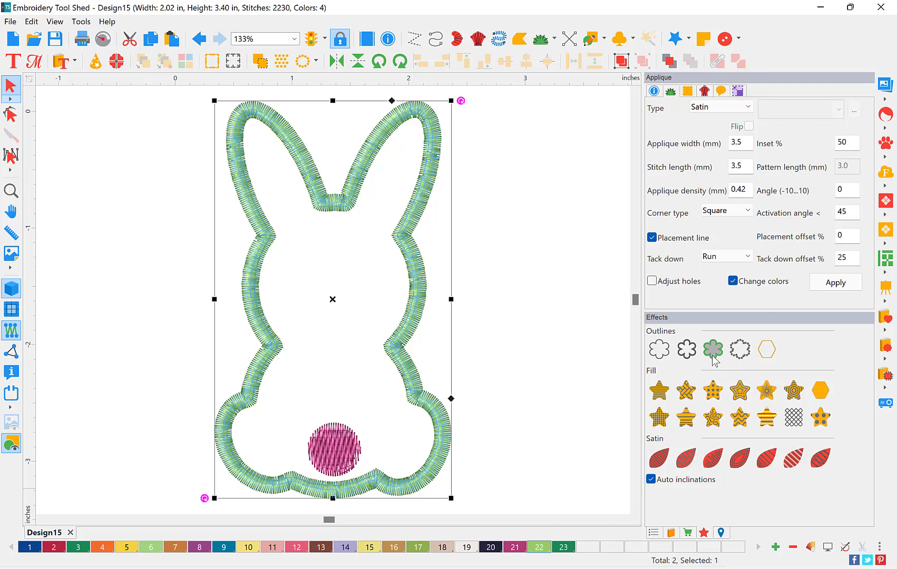
Step: Convert the bunny's outline to a Standard fill with the Tatami pattern and deselect it
click(667, 391)
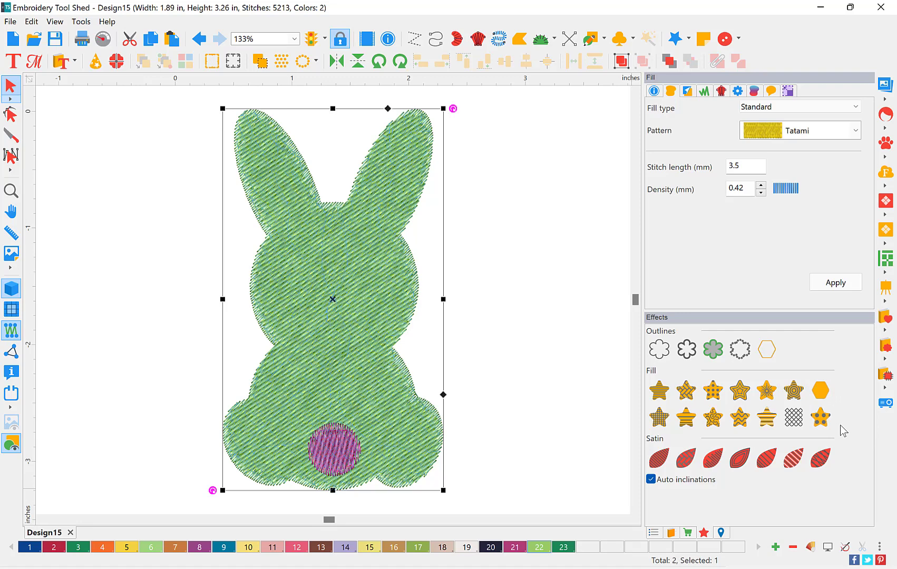
click(528, 404)
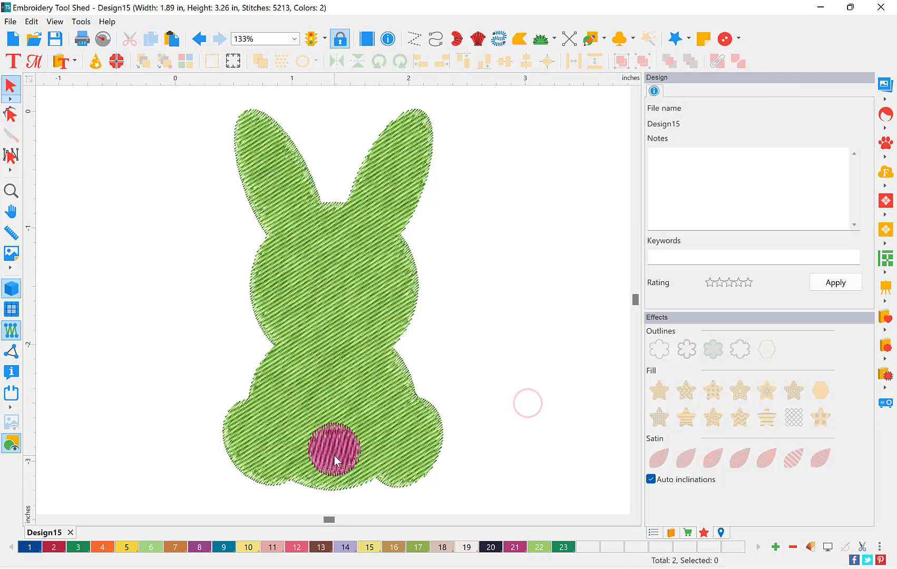
Step: Select the round tail's complex fill object in the sequence and convert it to an Applique outline
click(654, 533)
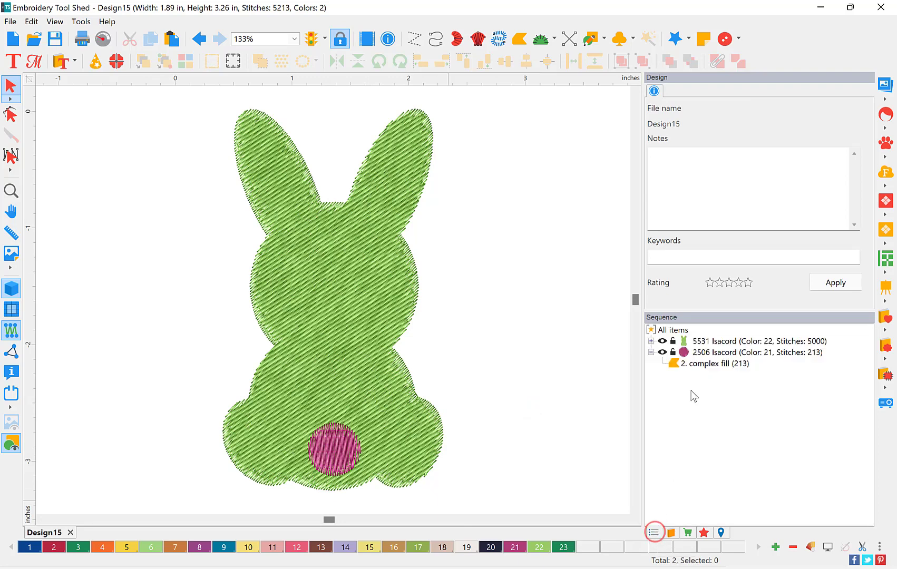
click(700, 364)
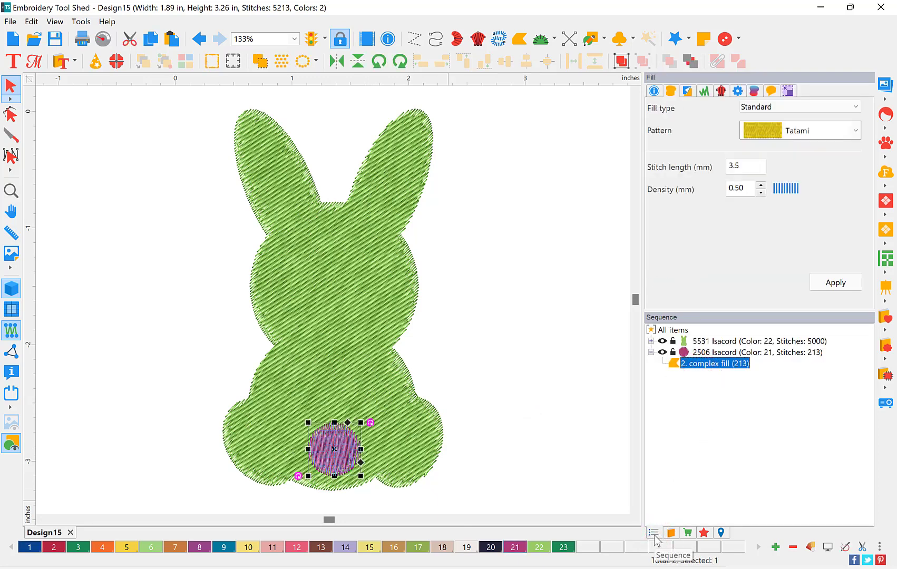
click(704, 533)
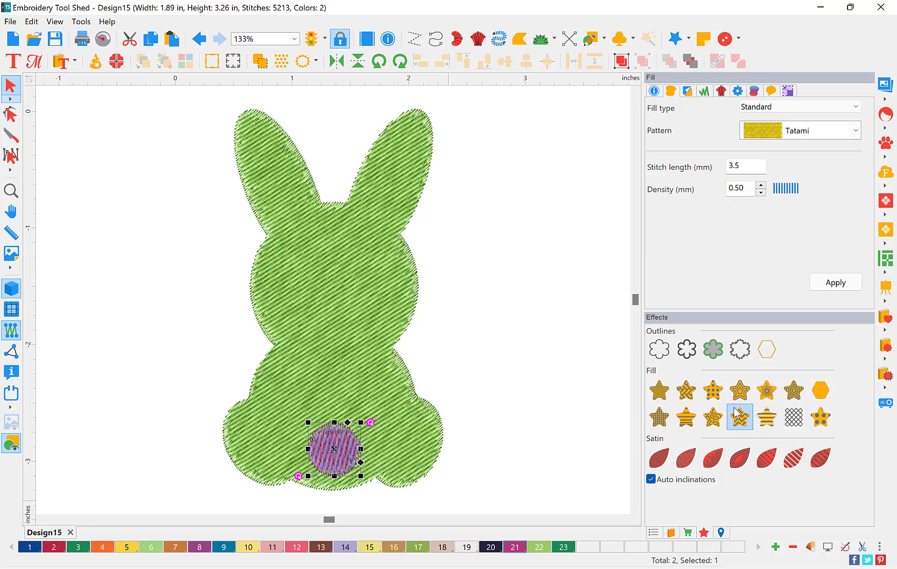
click(664, 356)
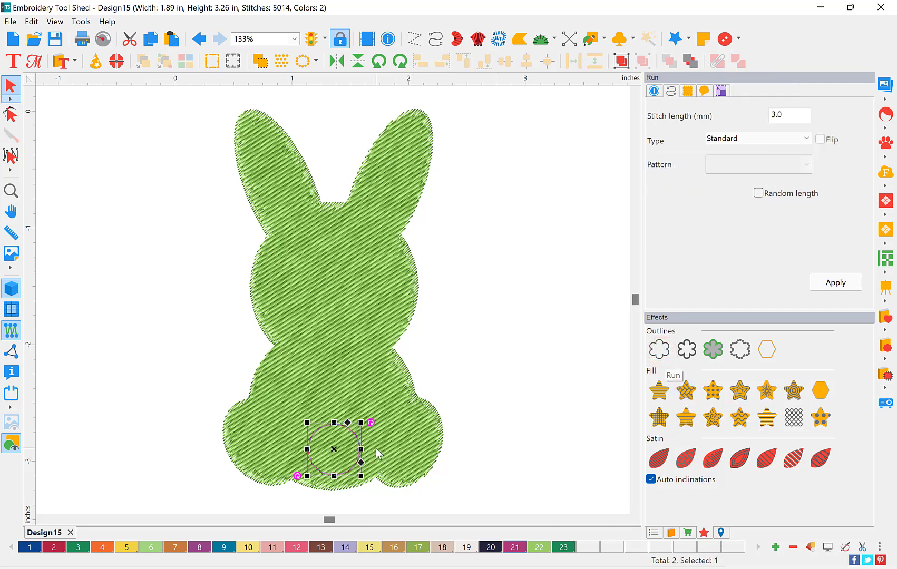
click(713, 349)
click(575, 448)
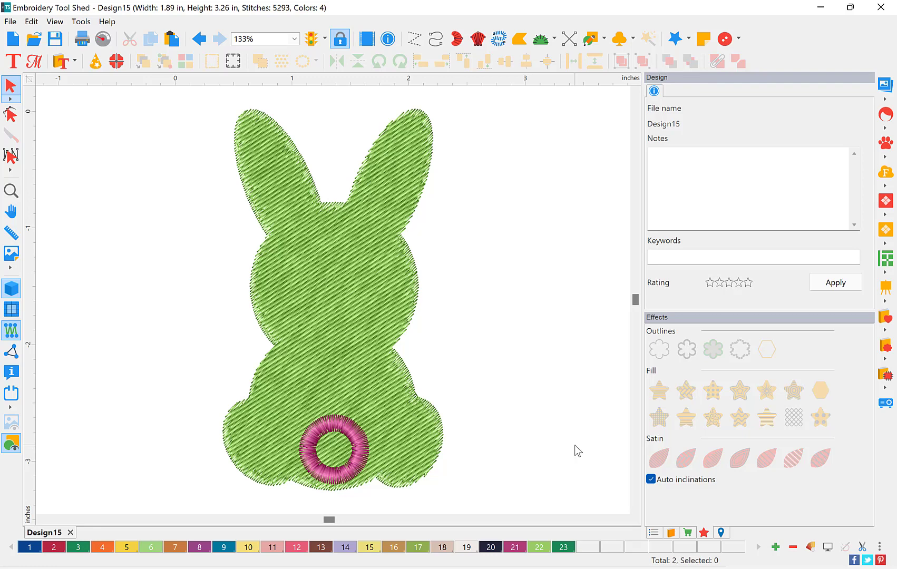
Step: Create a new blank design and open the 10003.pes palm tree design from the Nautical Beach folder
click(12, 38)
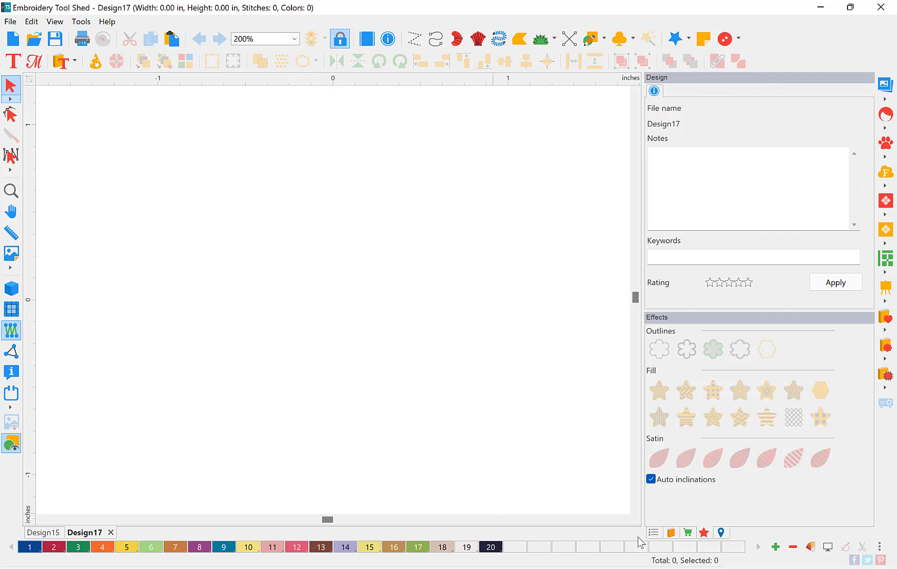
click(671, 534)
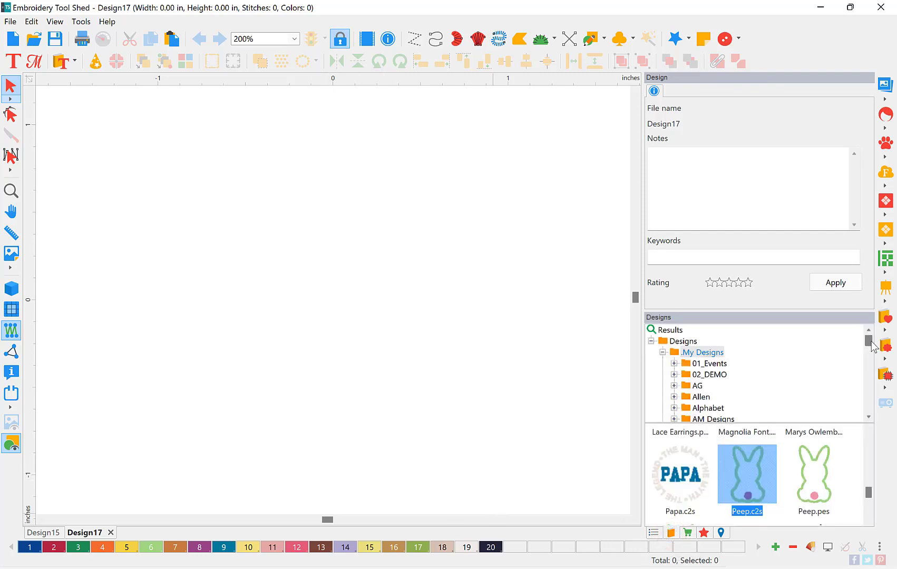
drag(871, 345, 870, 384)
click(759, 397)
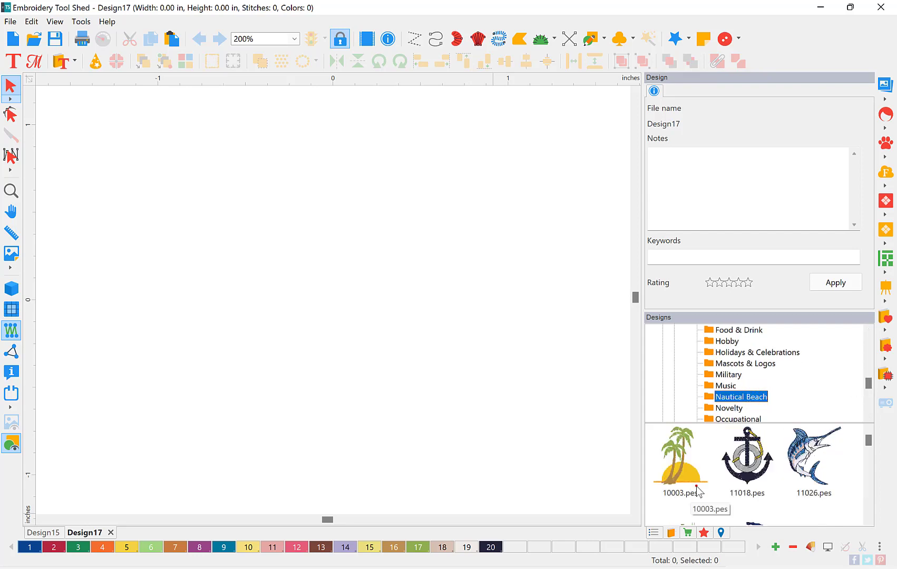
click(694, 486)
double_click(694, 488)
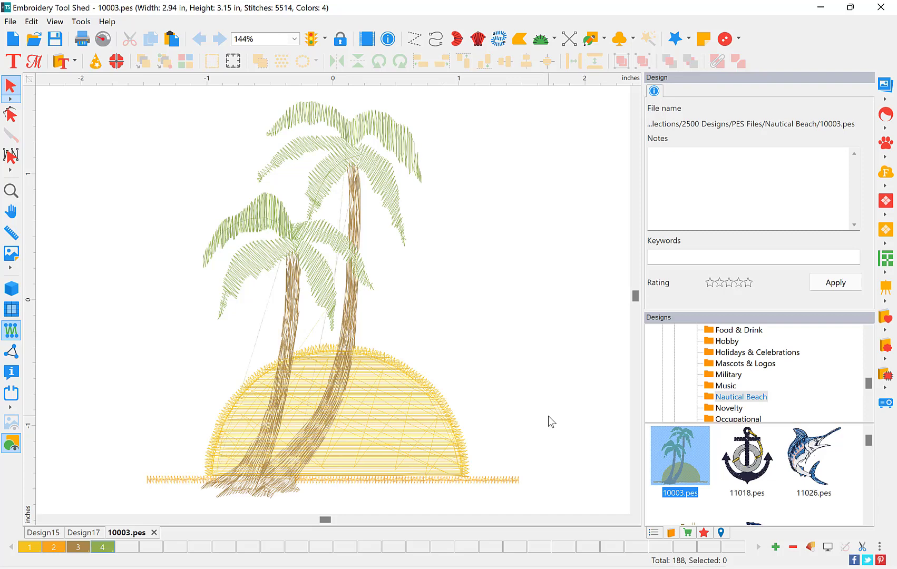
Step: Turn on the 3D view and expand the sun's thread color in the sequence to examine its objects
click(14, 289)
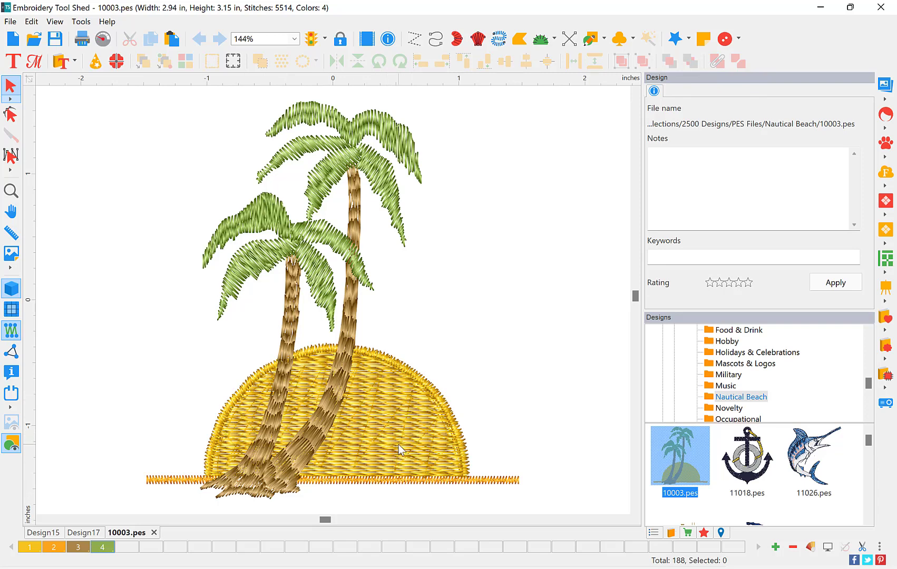
click(653, 533)
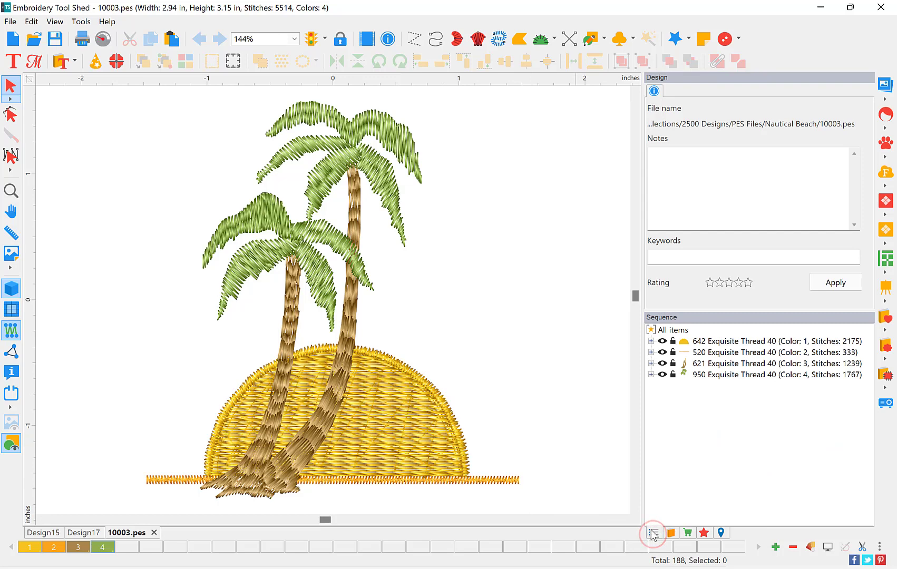
click(651, 342)
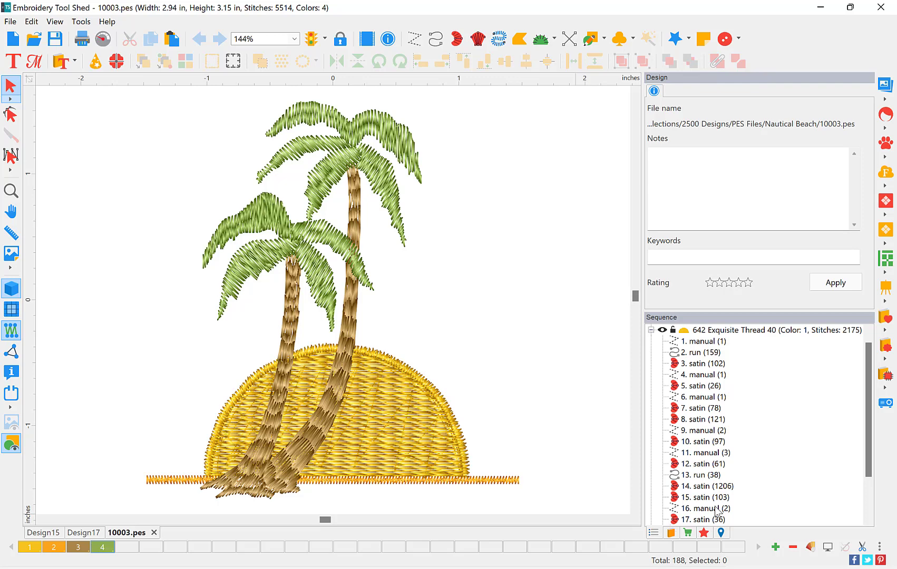
Step: Select the sun's large fill area in the design to examine its stitch type and fill settings
click(413, 410)
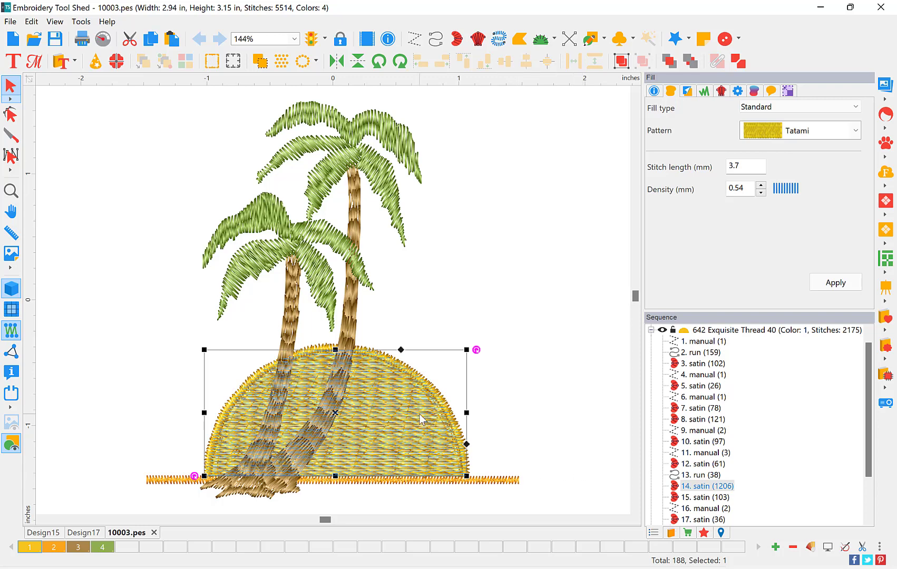
click(527, 391)
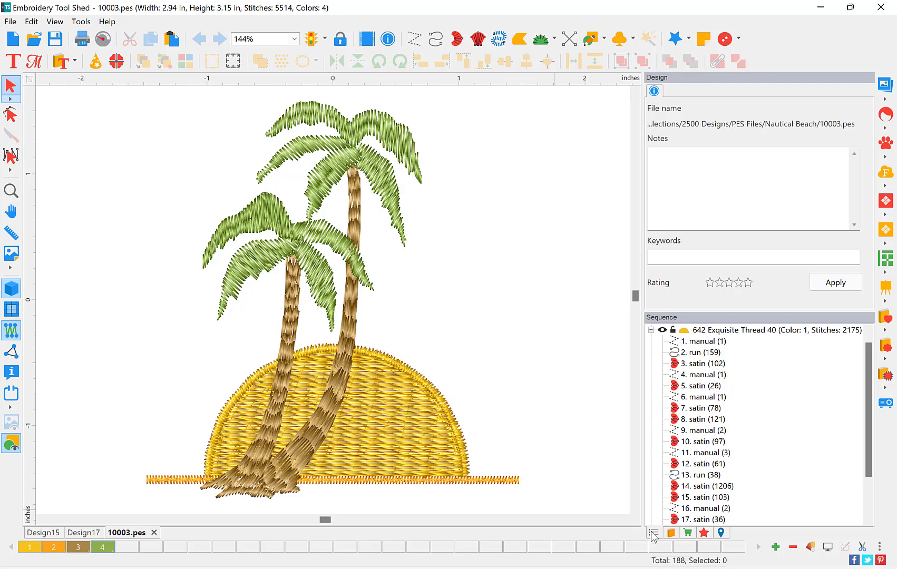
click(390, 434)
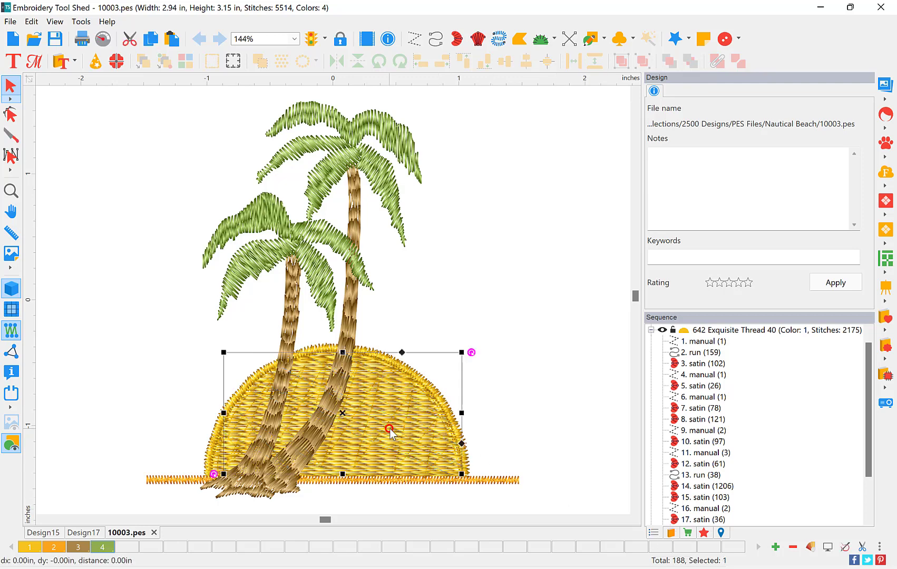
click(399, 397)
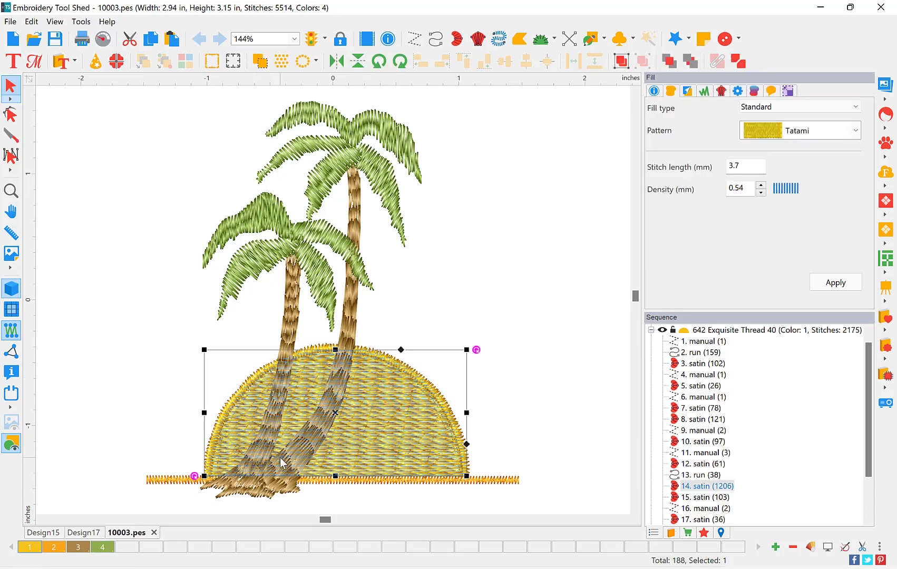
click(654, 533)
Step: Collapse the sun's objects in the sequence, hide the brown trunk color 621 and select the green palm leaf color 950
click(652, 331)
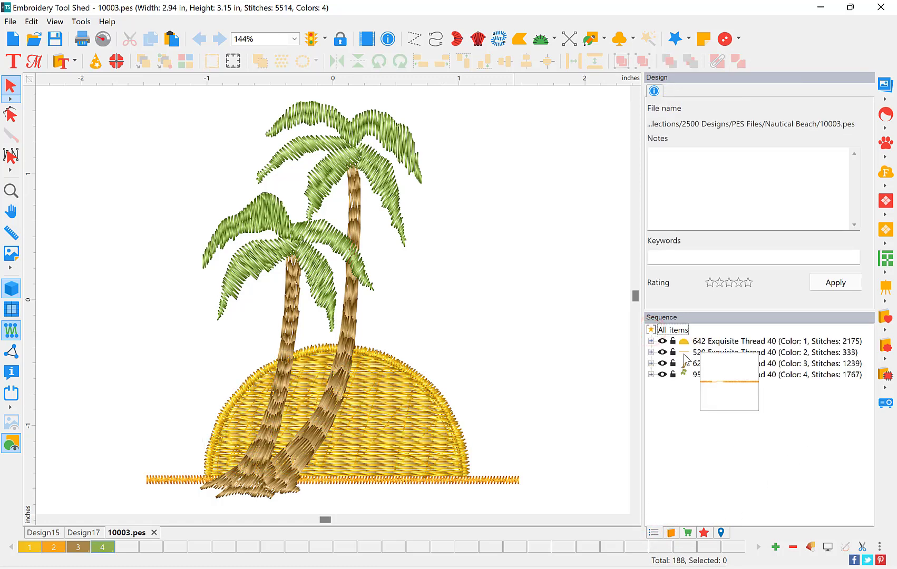
click(663, 363)
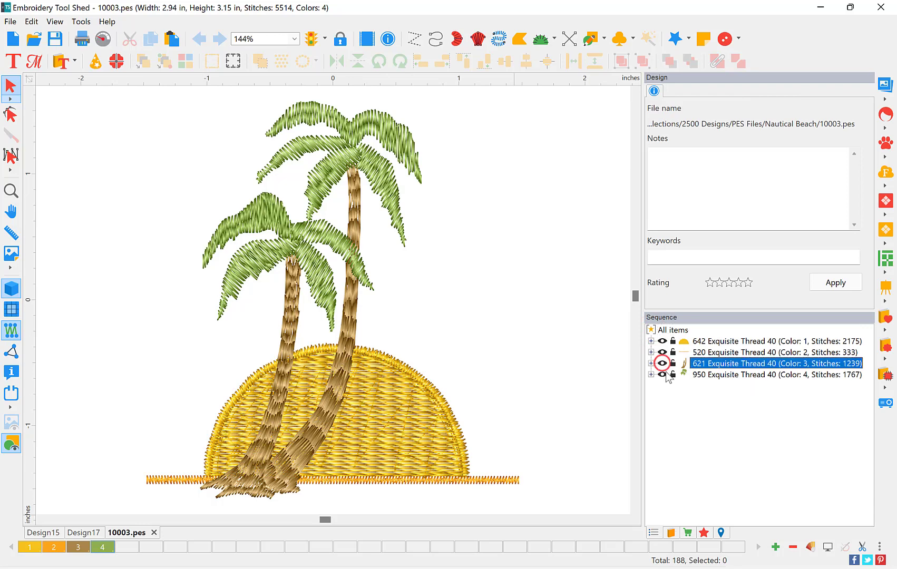
click(662, 363)
click(663, 376)
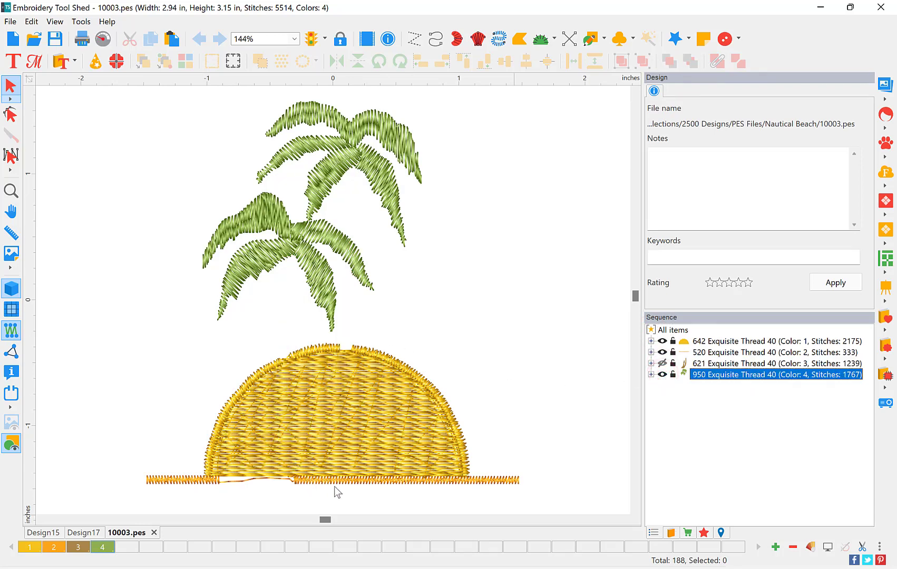
click(490, 481)
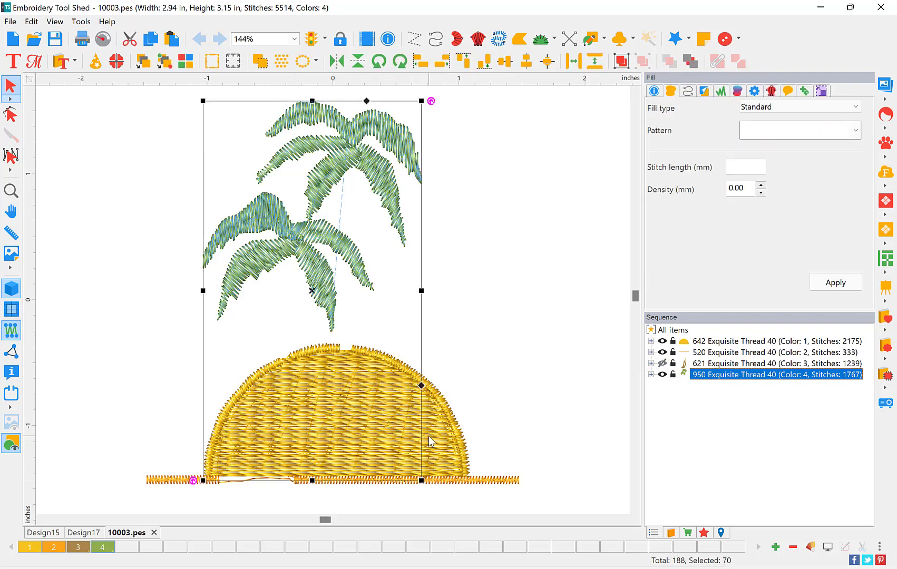
Step: Hide the green palm leaf color 950 and select the sun's large tatami fill area
click(662, 374)
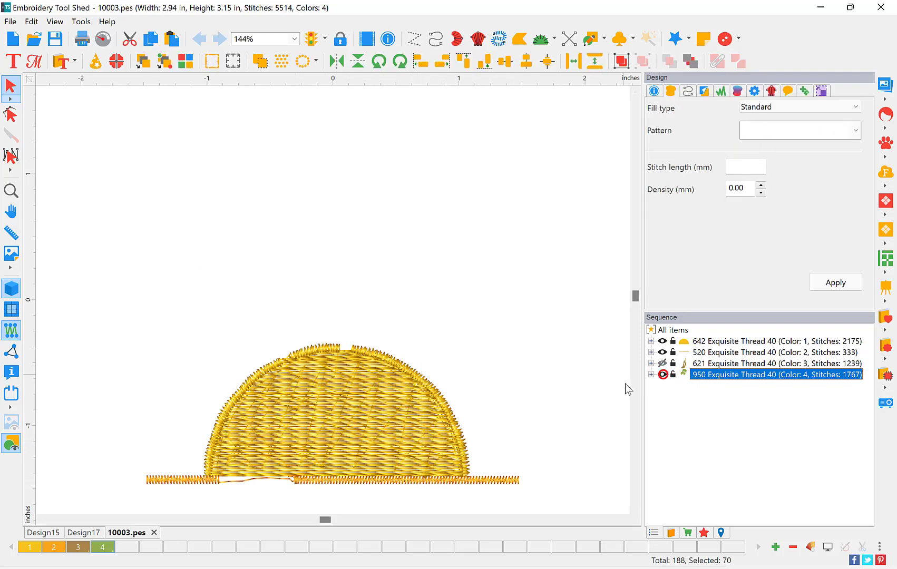
click(415, 417)
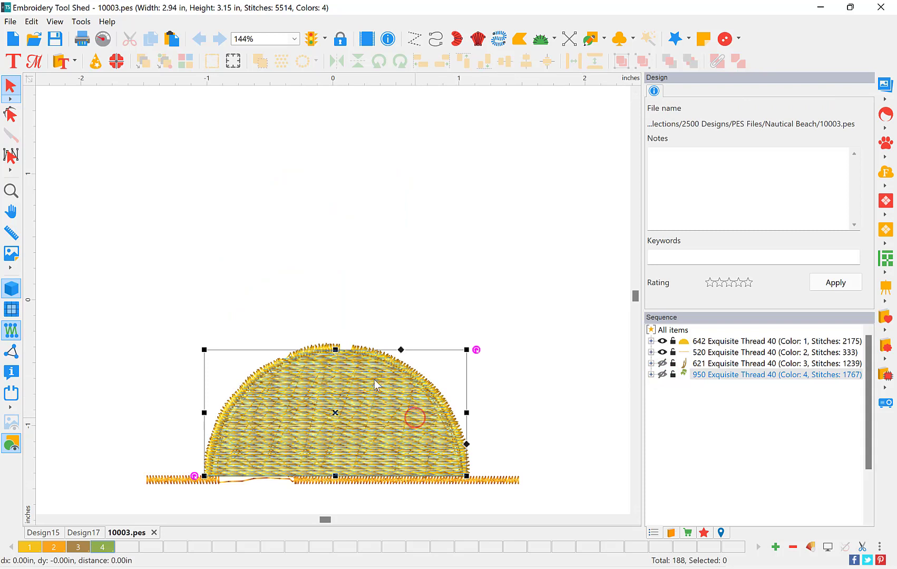
click(257, 424)
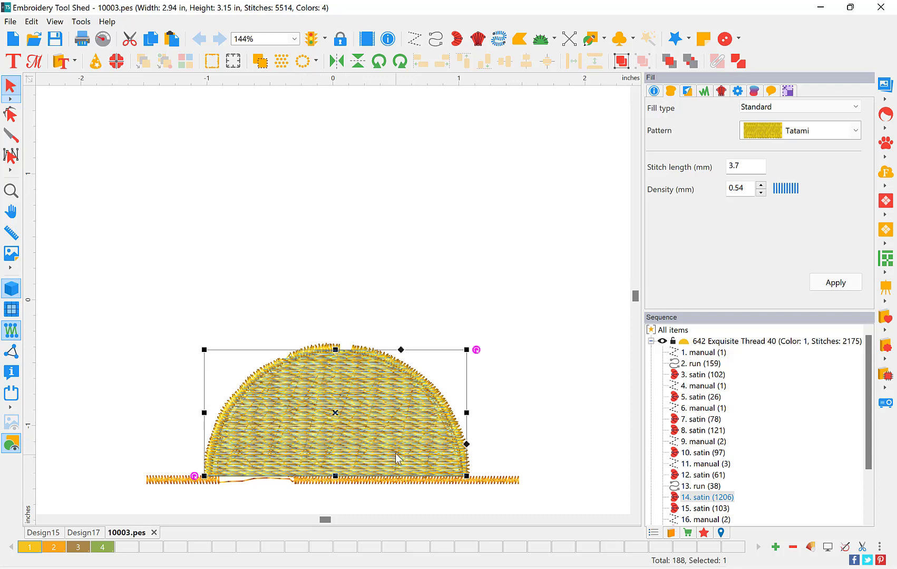
Step: Create an outline from the selected sun fill with the Create Outline utility, replacing the default distance and keeping Unite outlines on
right_click(380, 427)
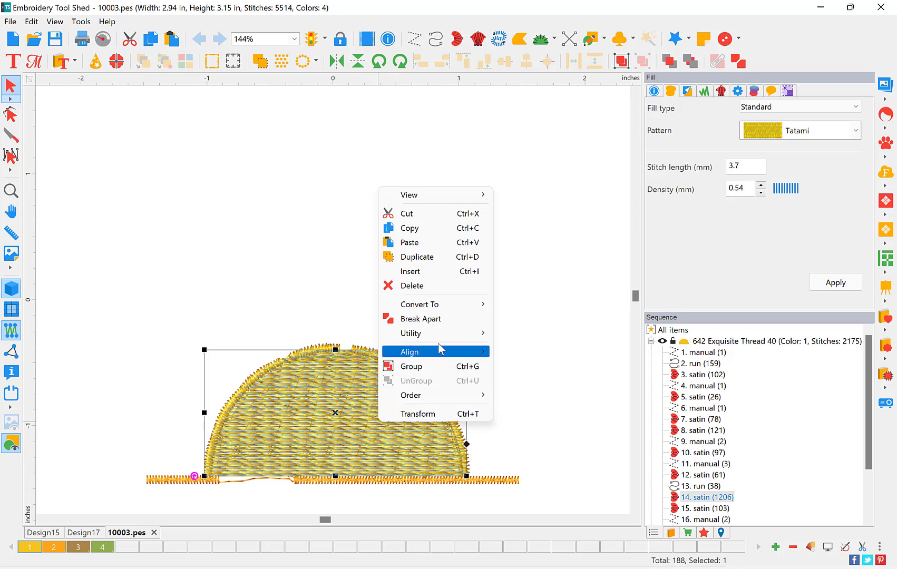
click(482, 337)
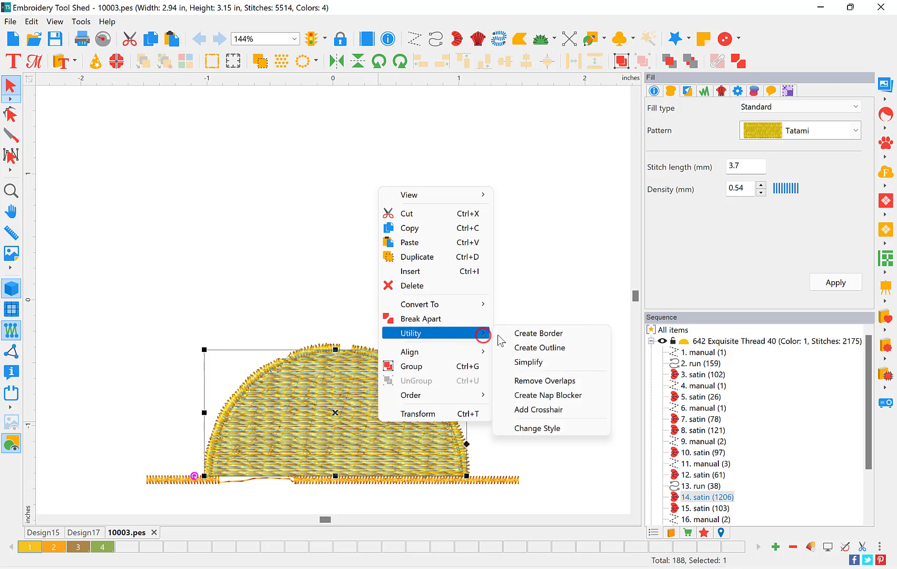
click(579, 348)
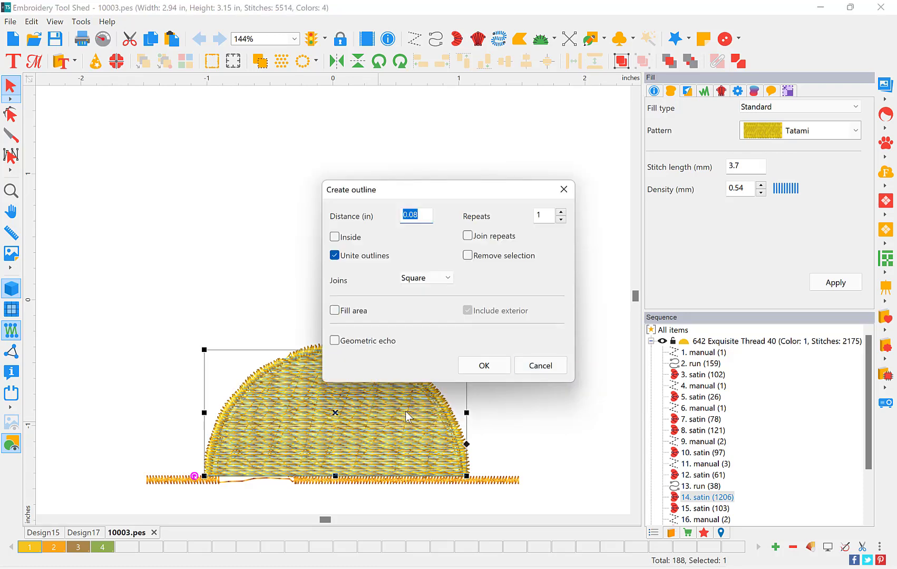
click(425, 215)
key(BackSpace)
click(483, 365)
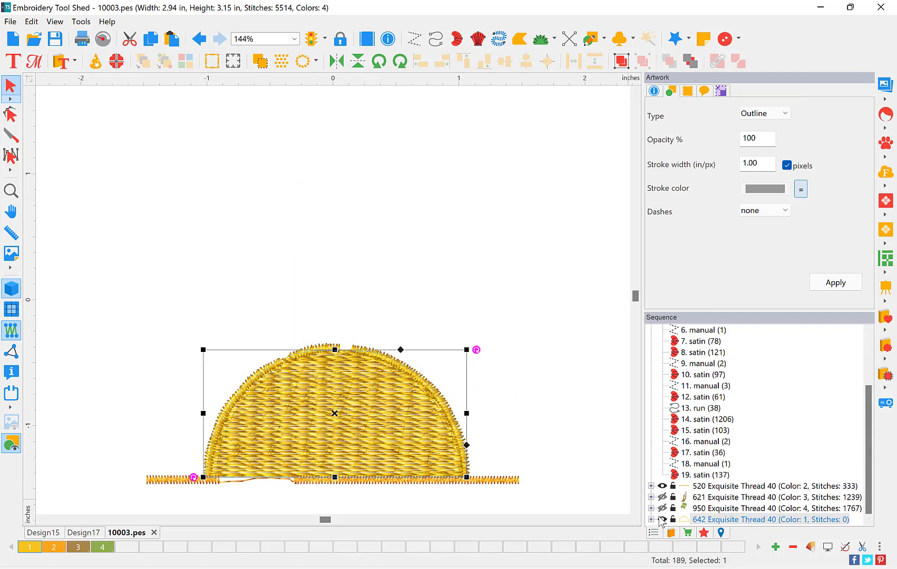
Step: Expand the newly created outline's color 642 in the sequence, select its artwork object and convert it to a satin applique
click(651, 520)
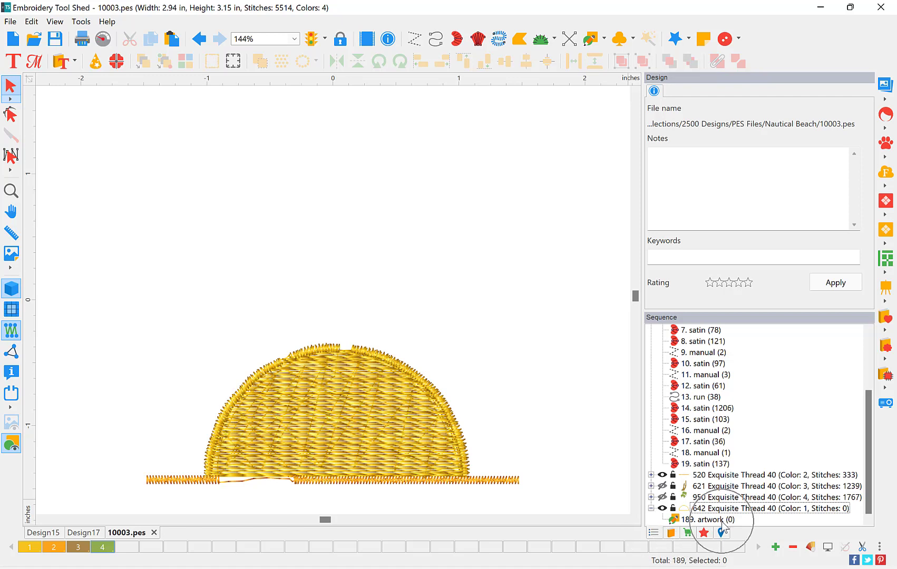
click(720, 519)
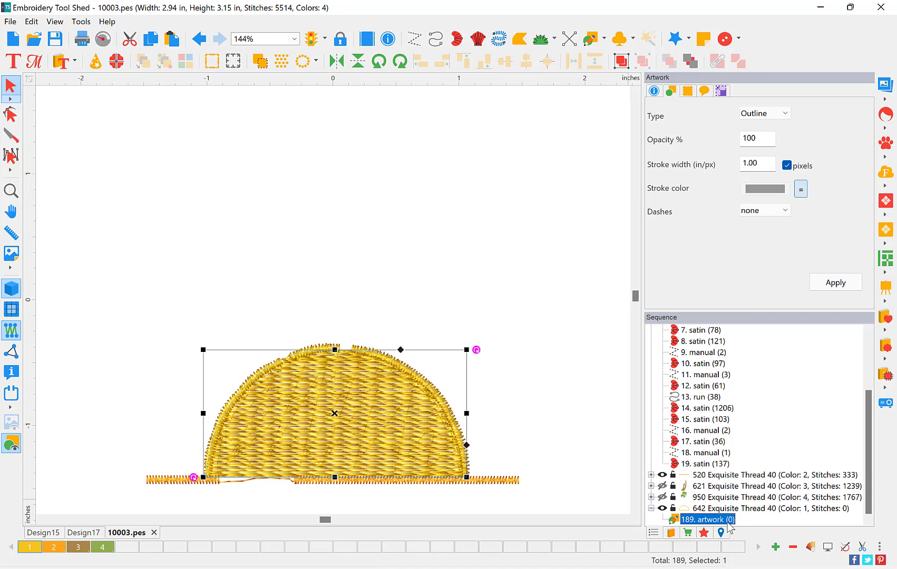
click(704, 534)
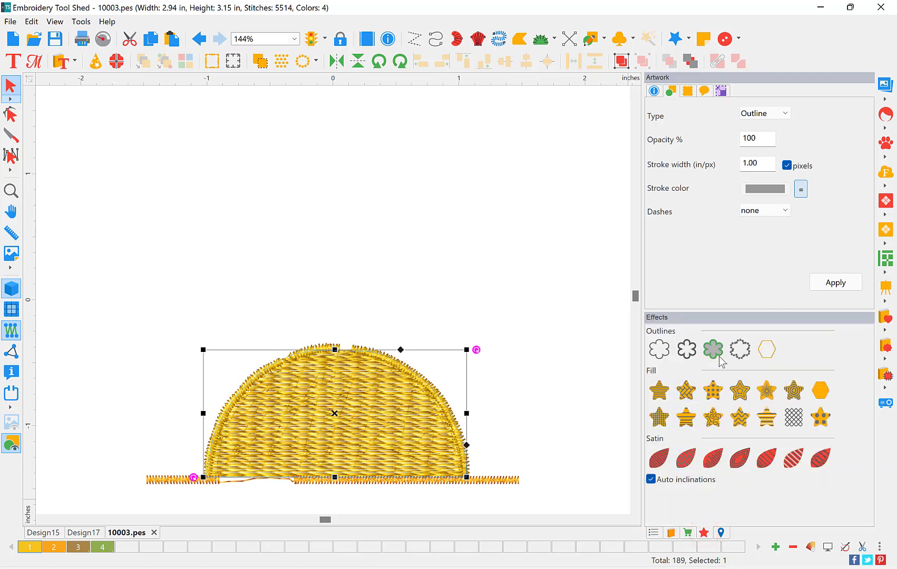
click(721, 361)
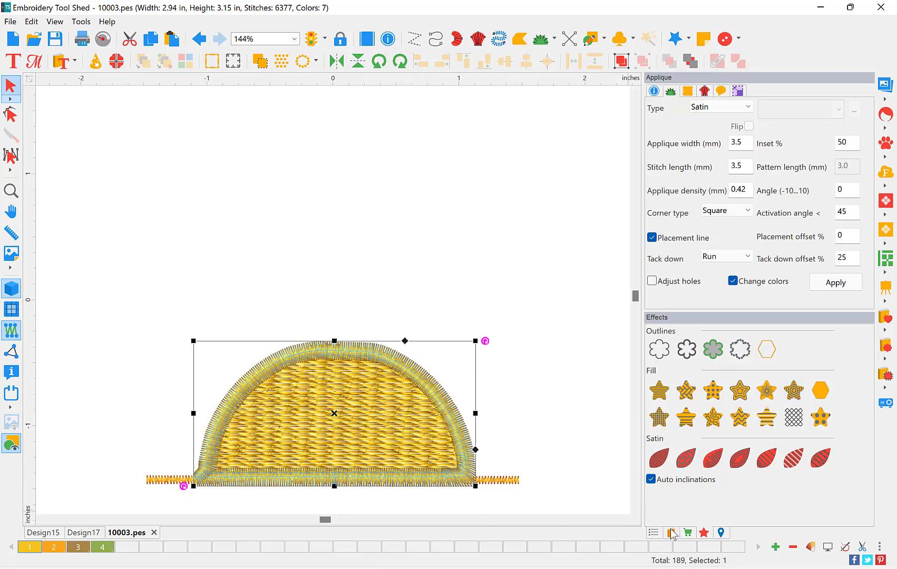
Step: Delete the original sun color 642 with all its stitch objects from the sequence, keeping the new applique
click(653, 532)
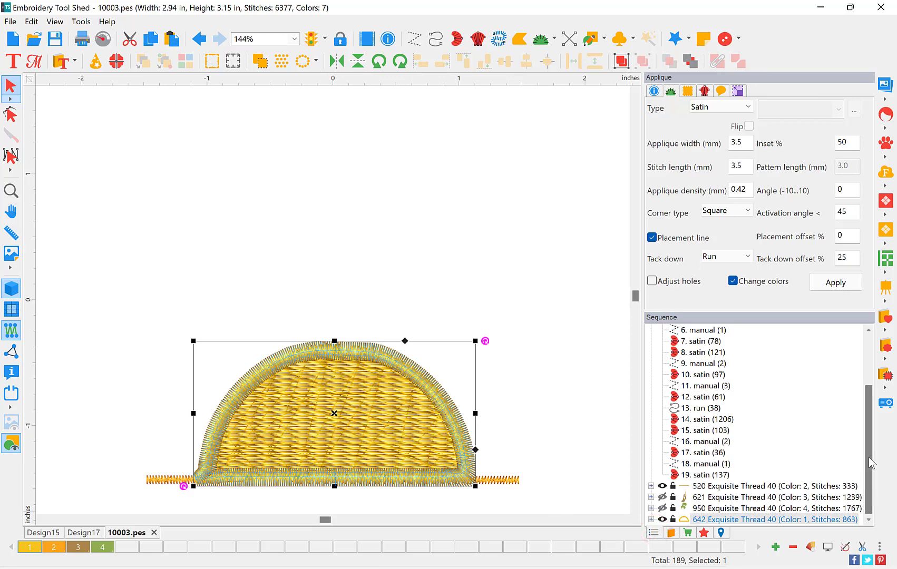
scroll(870, 463, up, 3)
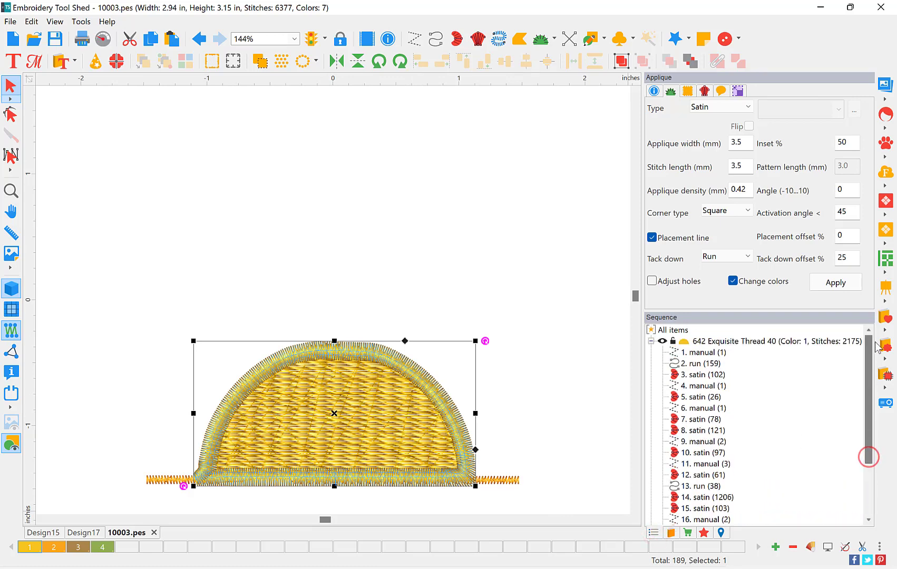
click(711, 346)
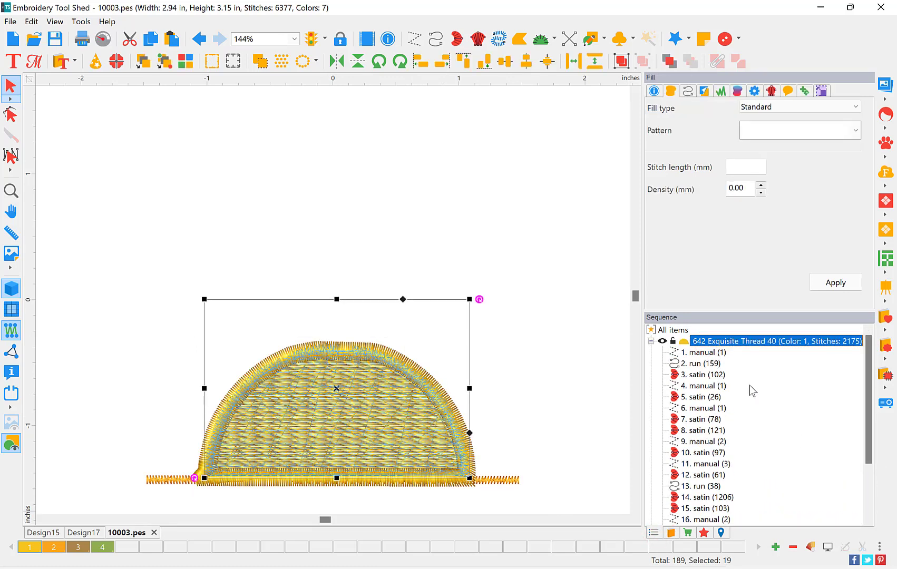
key(Delete)
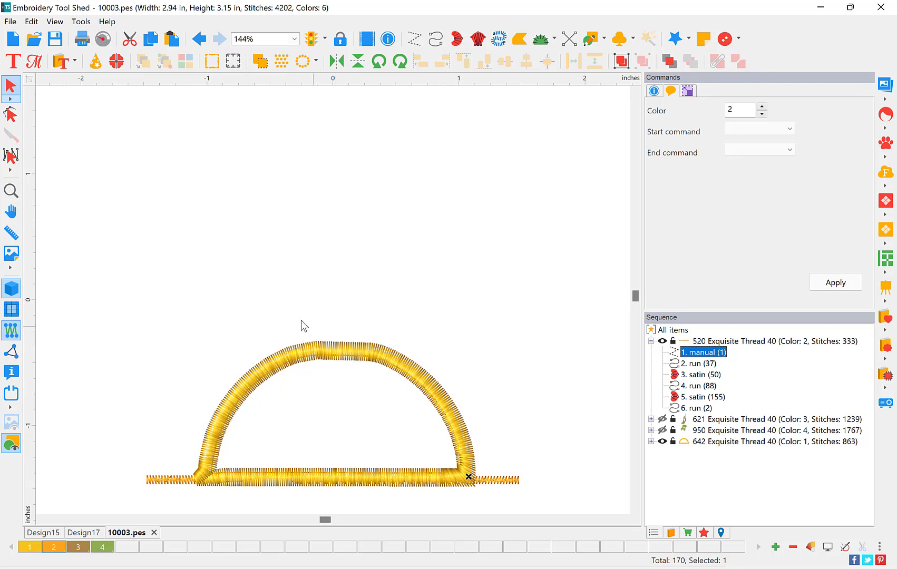
Step: Edit the applique's shape by deleting the extra outline point at the top of the arc, and update the path
click(17, 119)
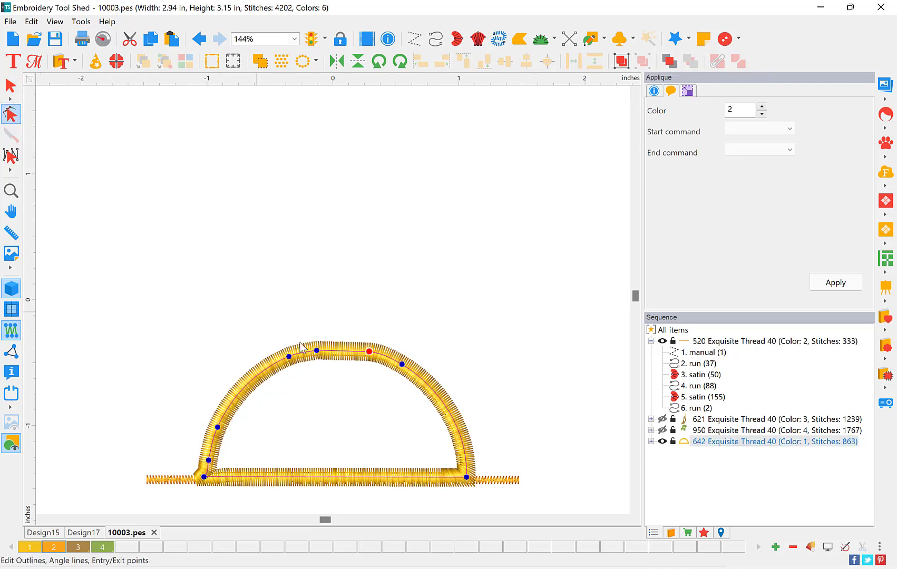
click(340, 351)
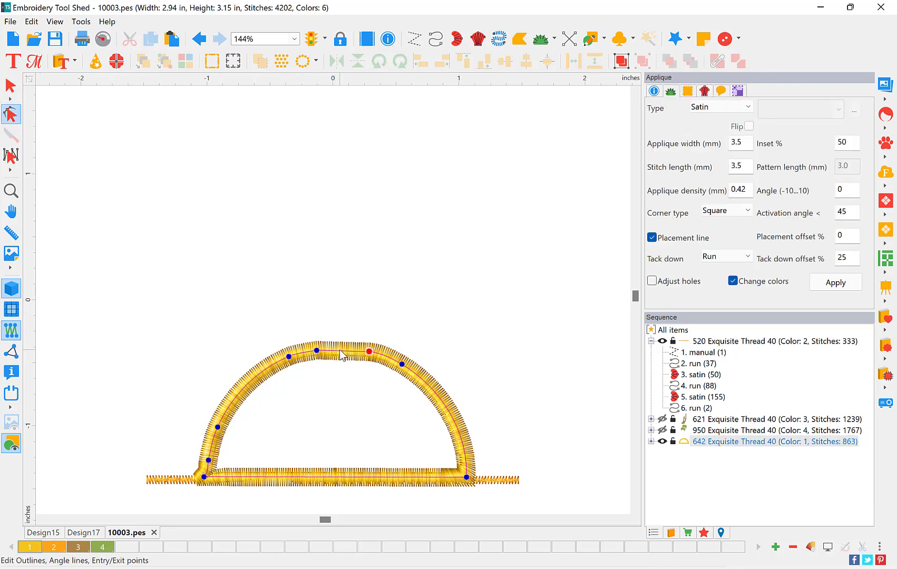
key(Delete)
click(320, 350)
key(Delete)
click(321, 351)
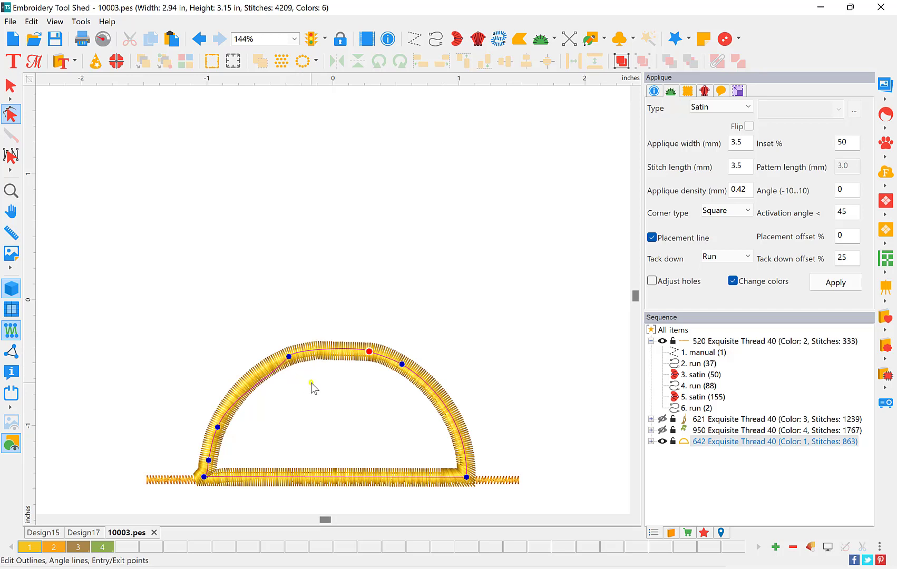
key(space)
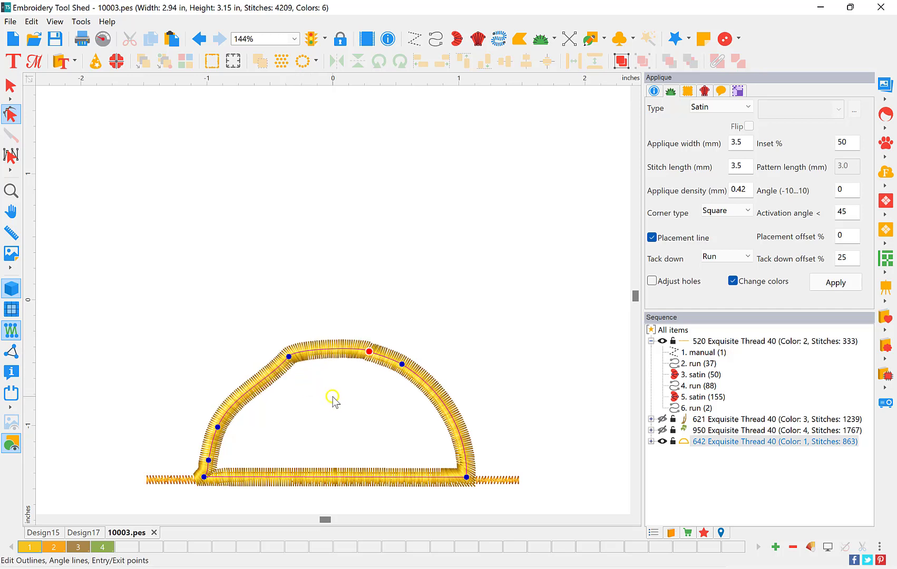
right_click(269, 380)
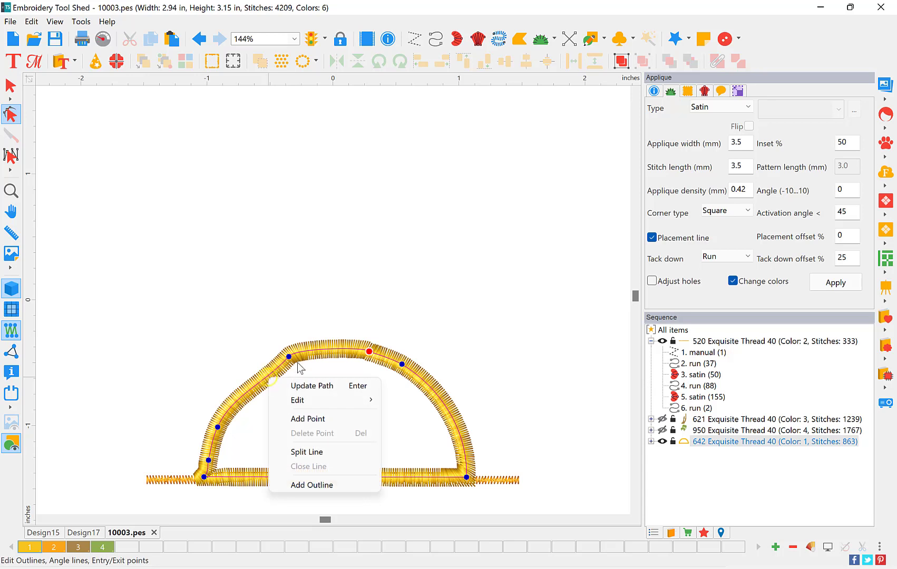
click(318, 390)
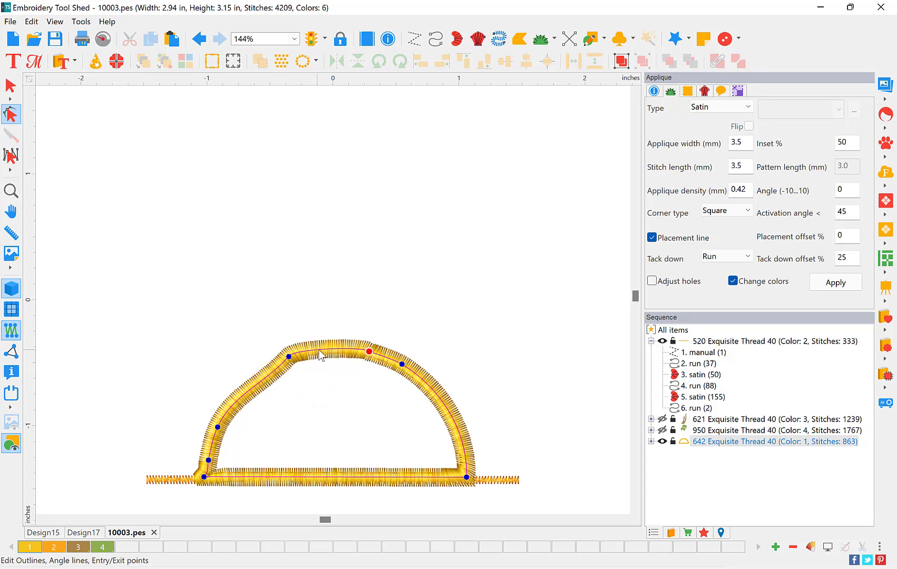
Step: Smooth the arc around its upper-left outline point by adjusting the curve handles, and update the path
click(289, 359)
drag(266, 381, 317, 351)
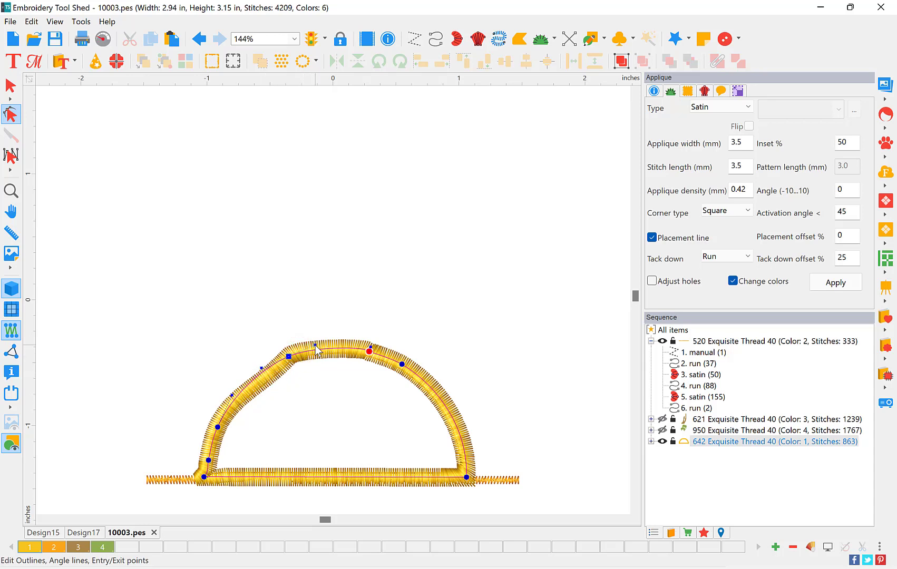
right_click(317, 351)
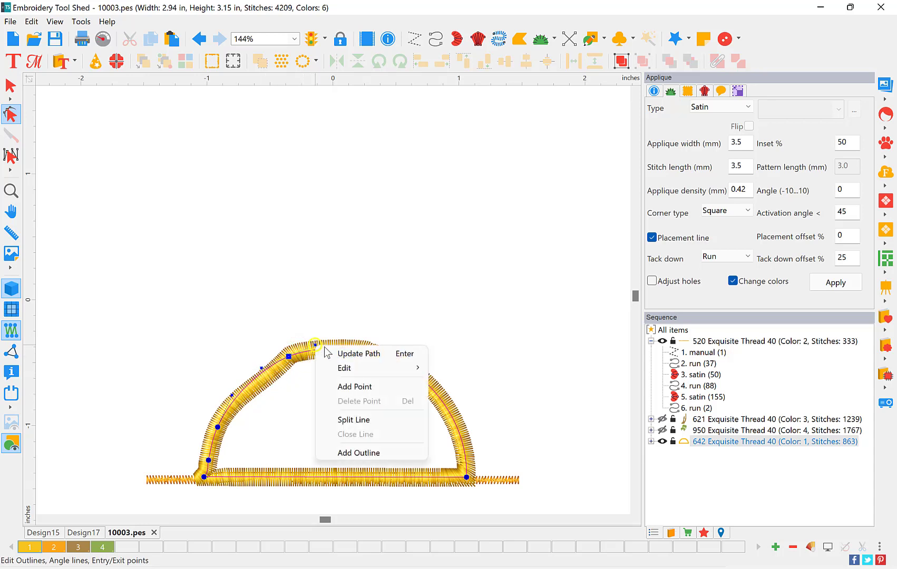
click(351, 357)
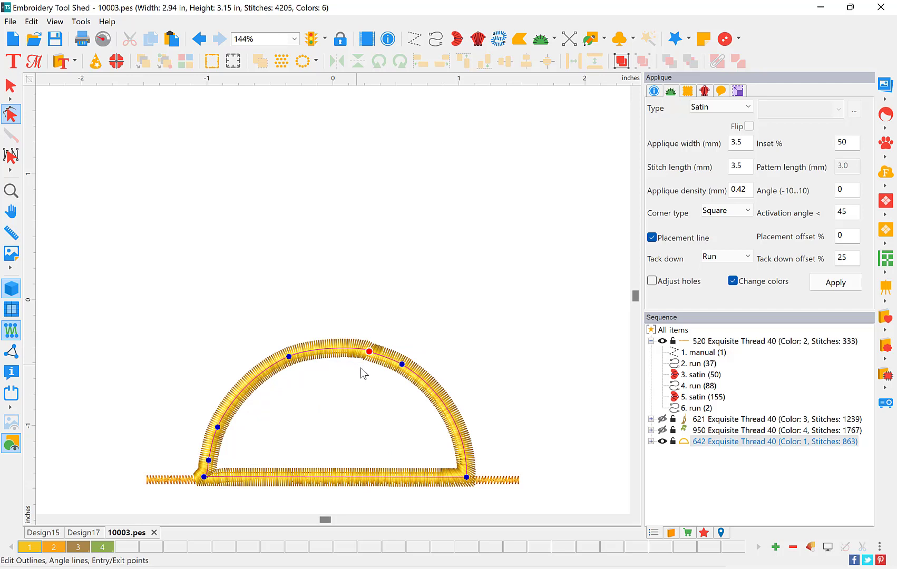
Step: Move the applique's red entry point marker slightly along the outline, off the upper-right point of the arc
click(384, 411)
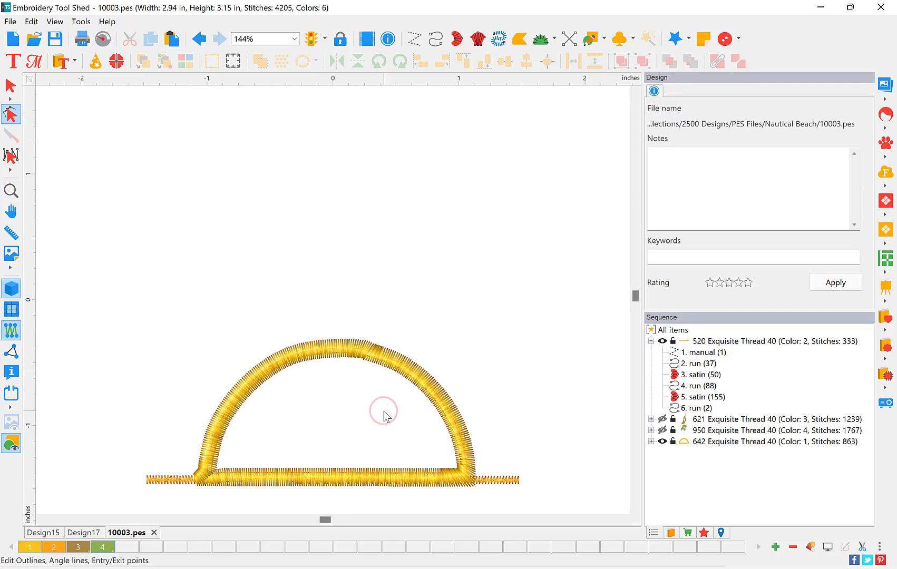
click(376, 361)
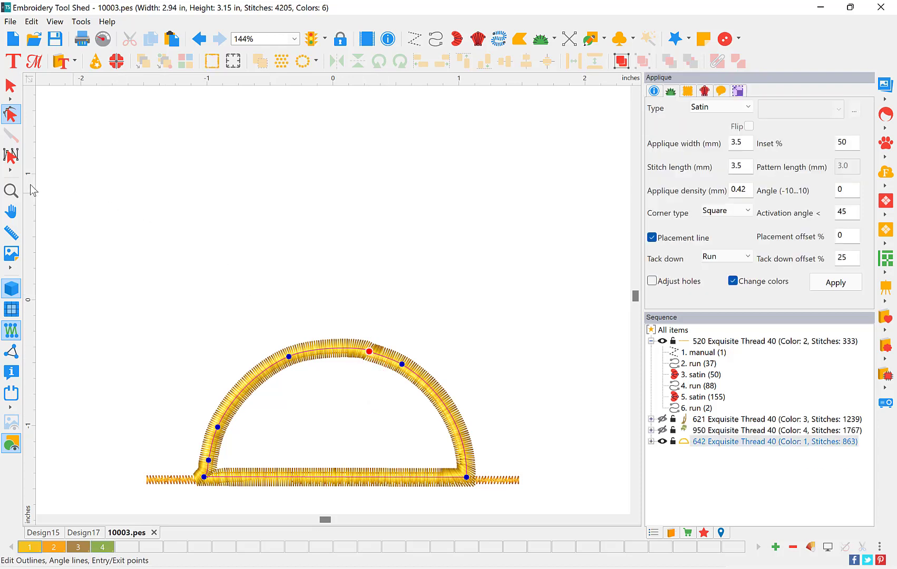
click(19, 190)
drag(340, 314, 398, 392)
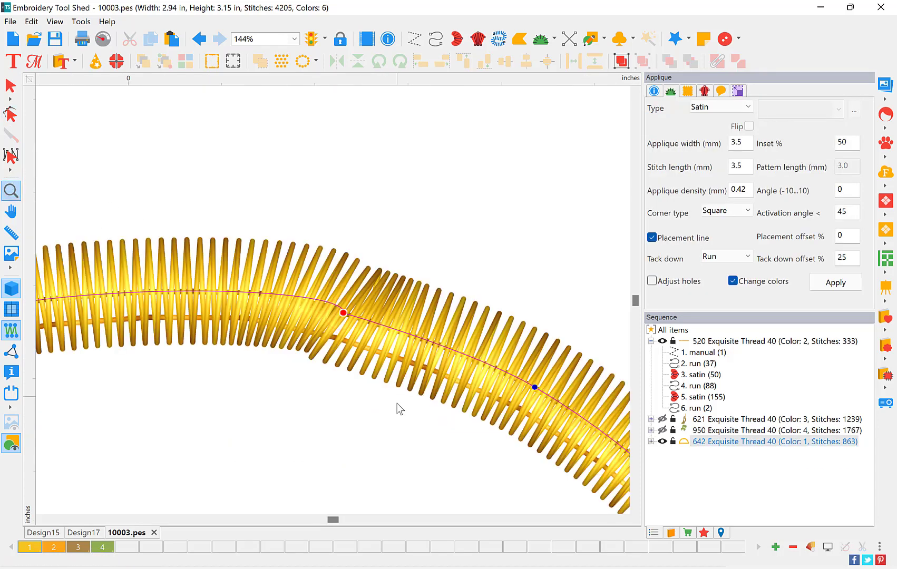
click(379, 324)
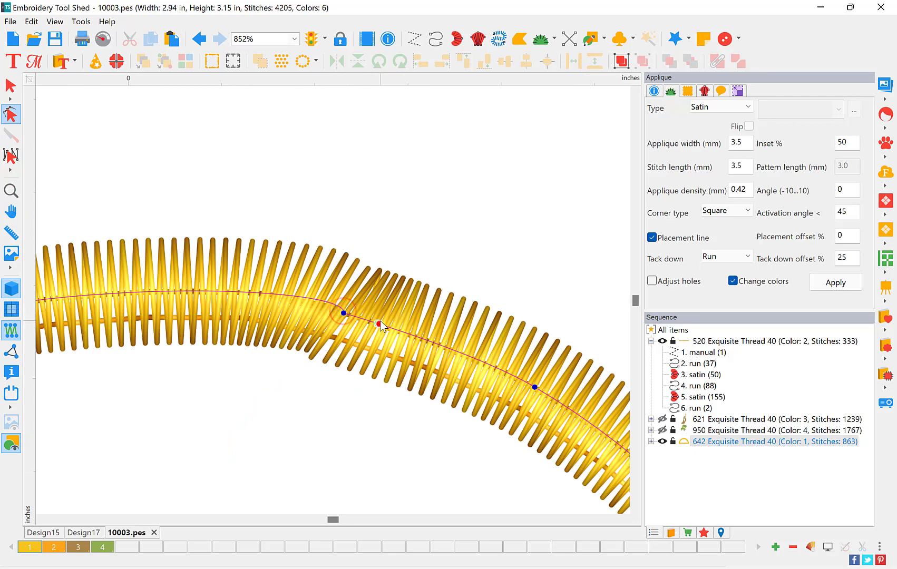
Step: Adjust the arc's upper-right outline point and its curve handles to smooth the kink, and update the path
click(344, 313)
drag(351, 285, 346, 311)
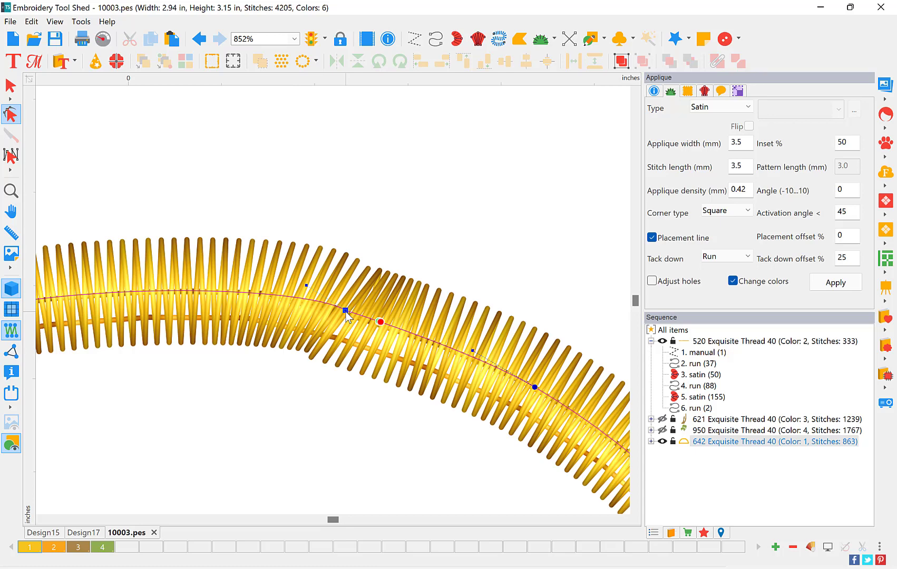
right_click(345, 312)
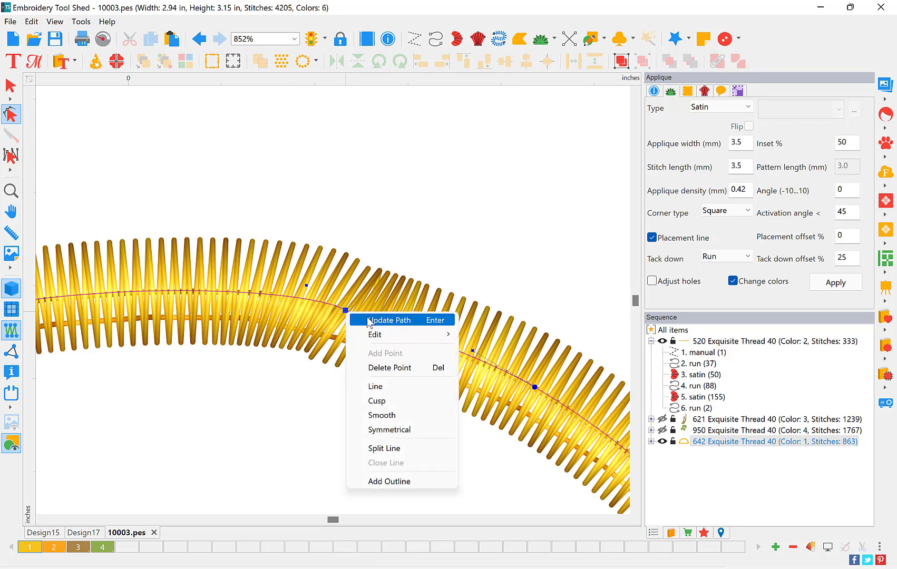
click(388, 320)
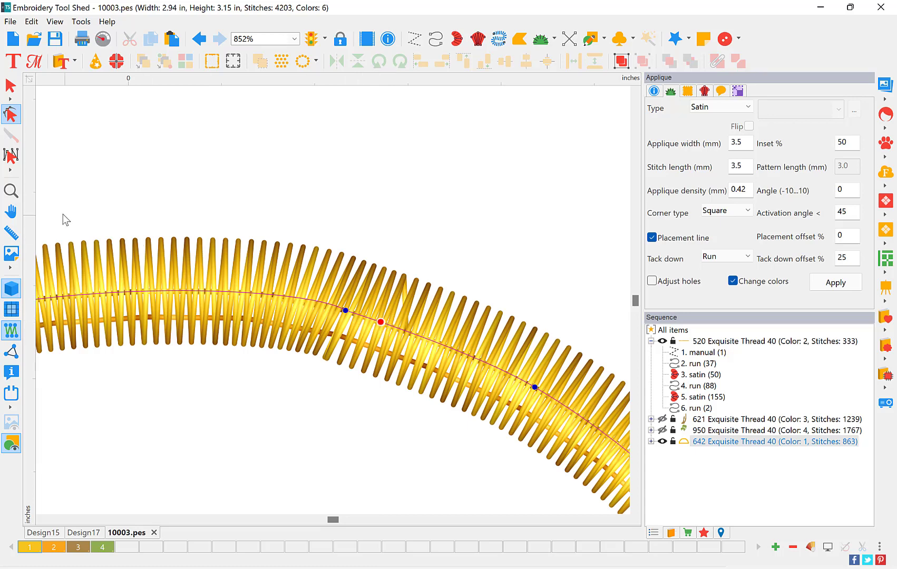
Step: Straighten the applique outline into a sharp corner at the arc's lower-left point by adjusting its curve handle, and update the path
click(19, 198)
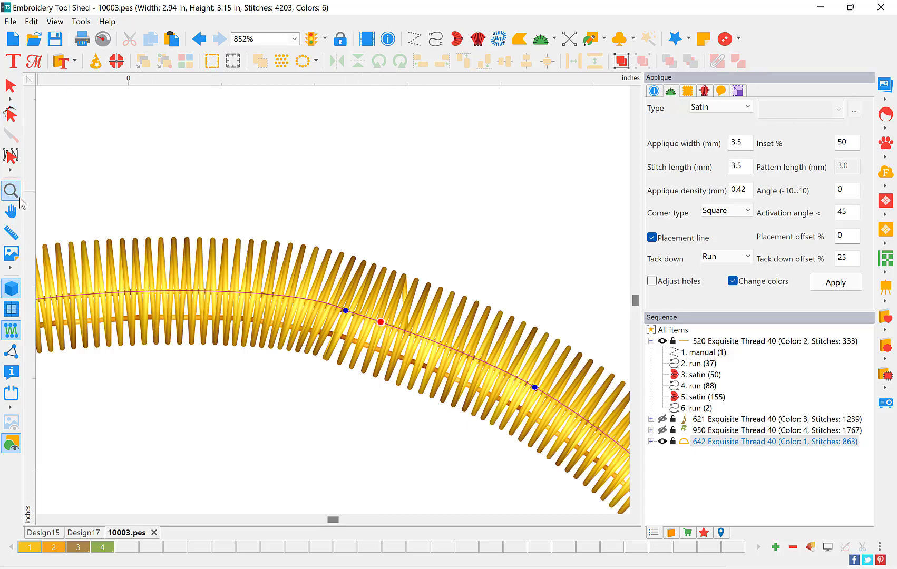
click(19, 196)
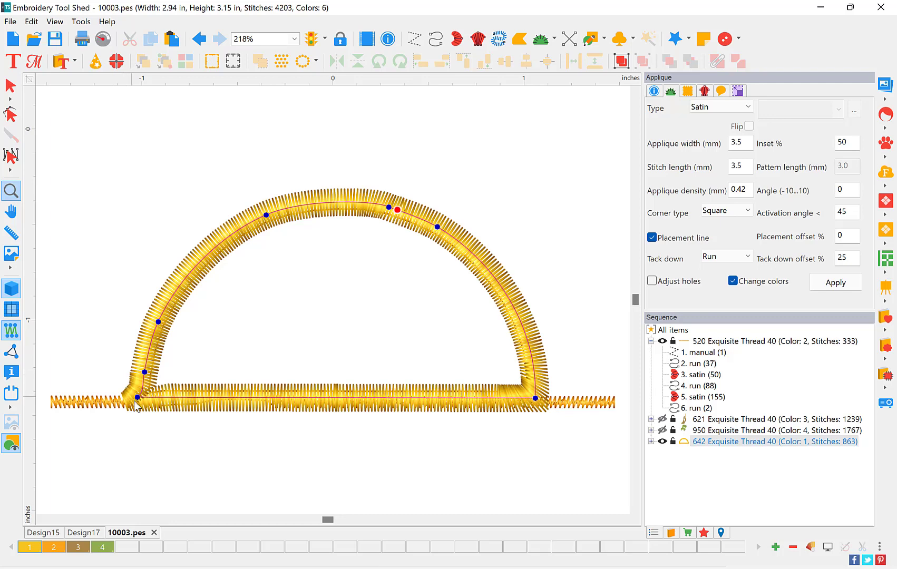
drag(156, 407, 176, 430)
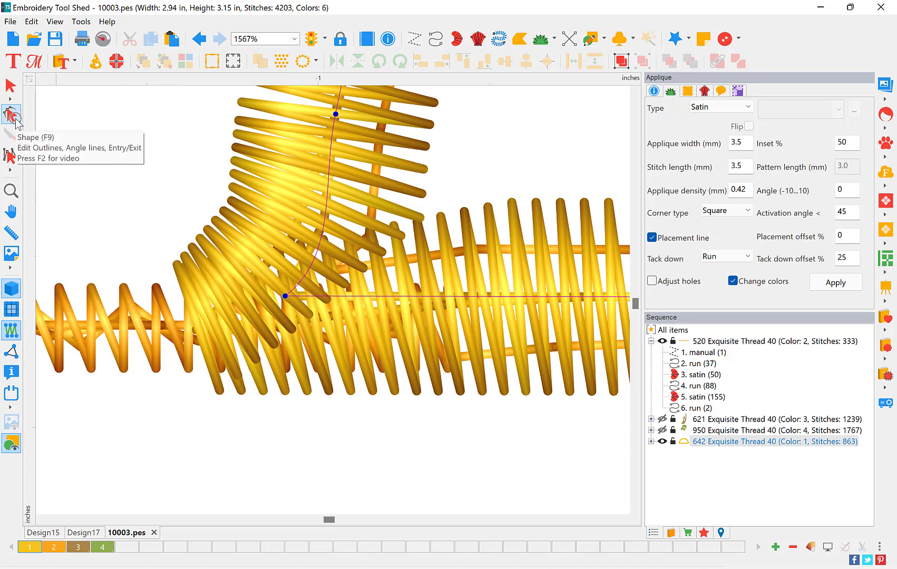
click(284, 296)
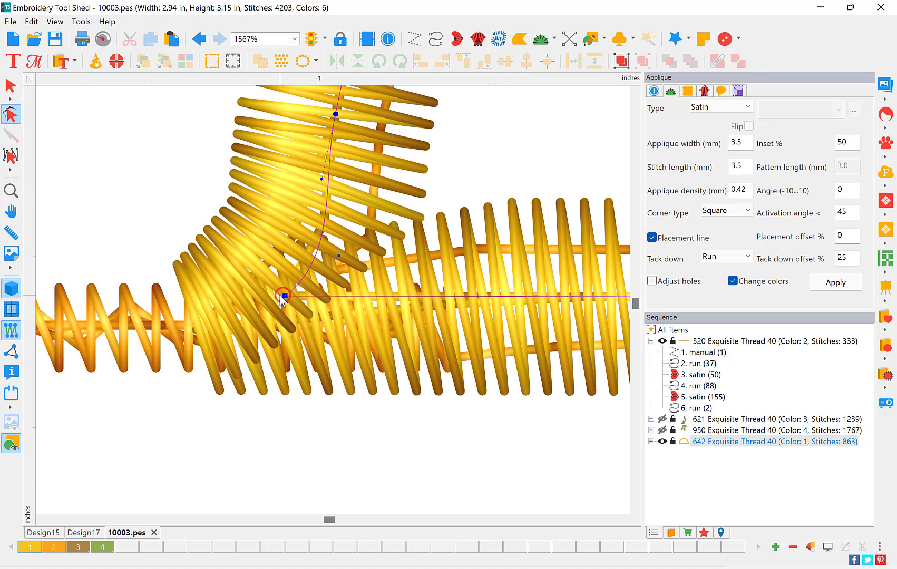
drag(339, 259, 292, 255)
right_click(294, 259)
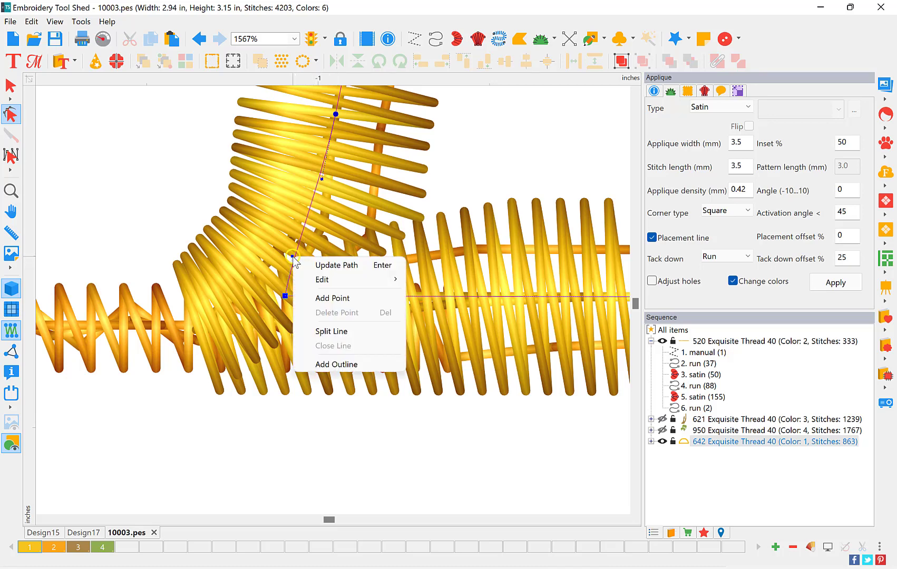
click(326, 265)
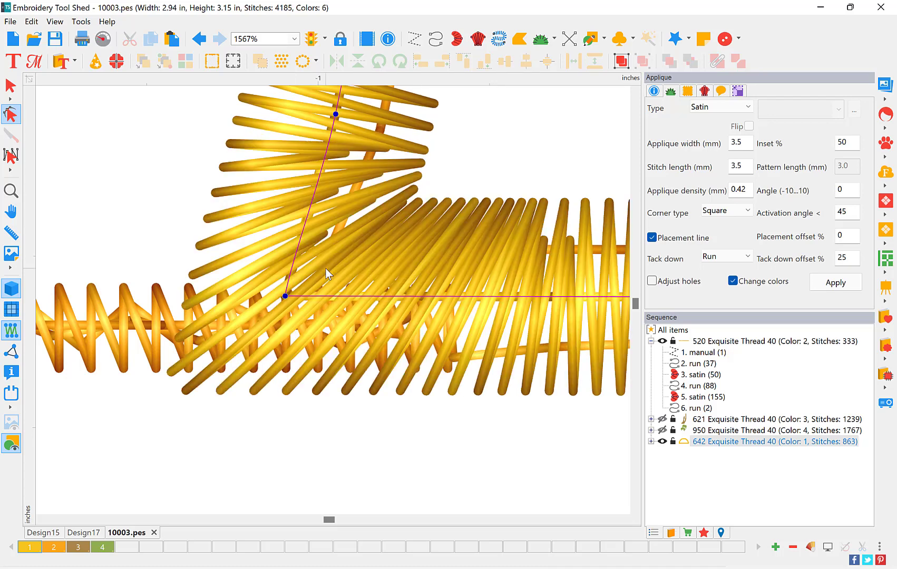
Step: Adjust the curve handle on the left side of the arc's upper-right outline point, and update the path
click(12, 190)
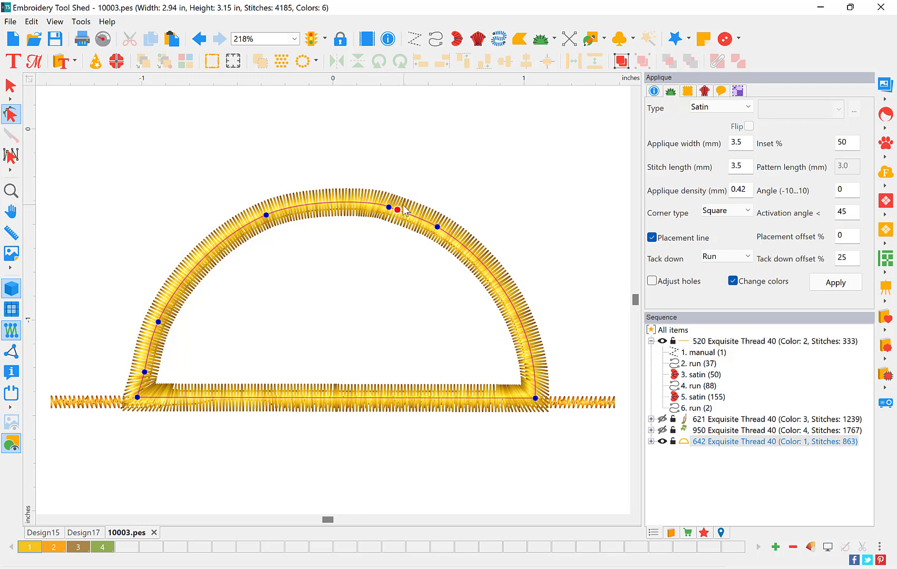
click(388, 208)
drag(377, 202, 369, 203)
right_click(371, 204)
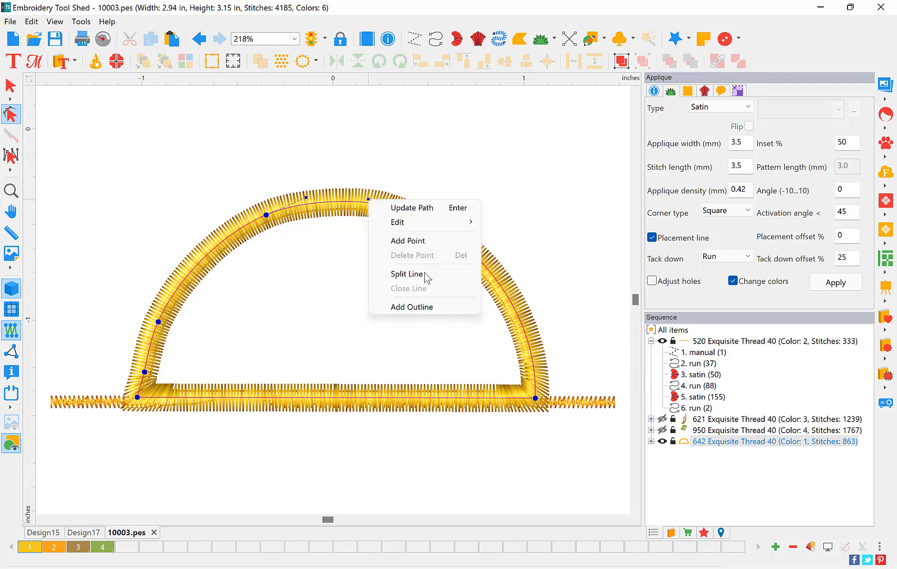
click(415, 209)
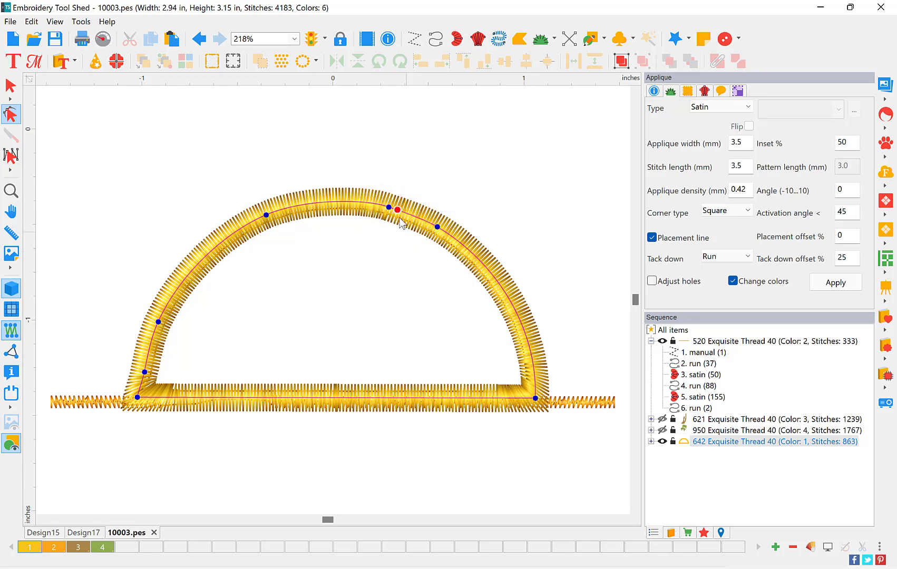
Step: Make the outline point beside the applique's red entry marker symmetrical, update the path, and deselect the applique
click(388, 207)
right_click(388, 207)
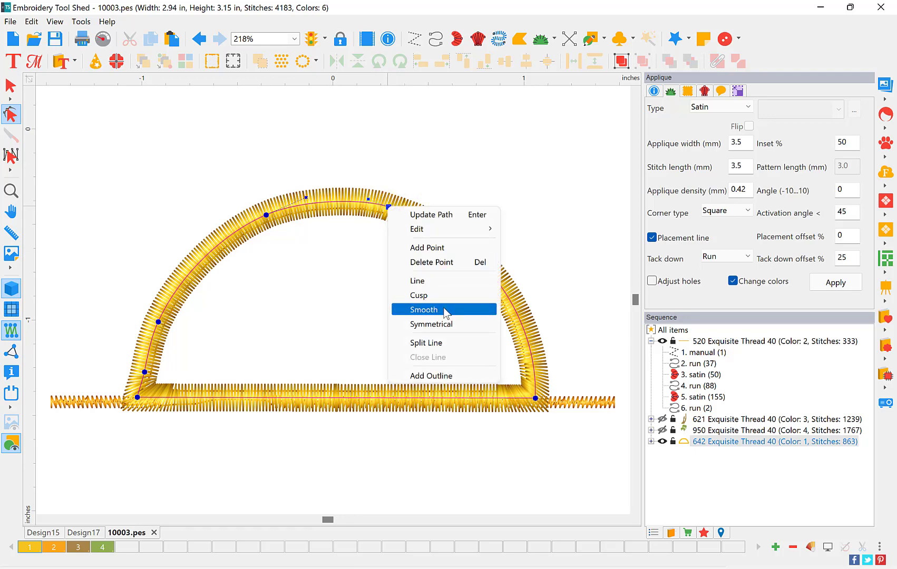
click(444, 325)
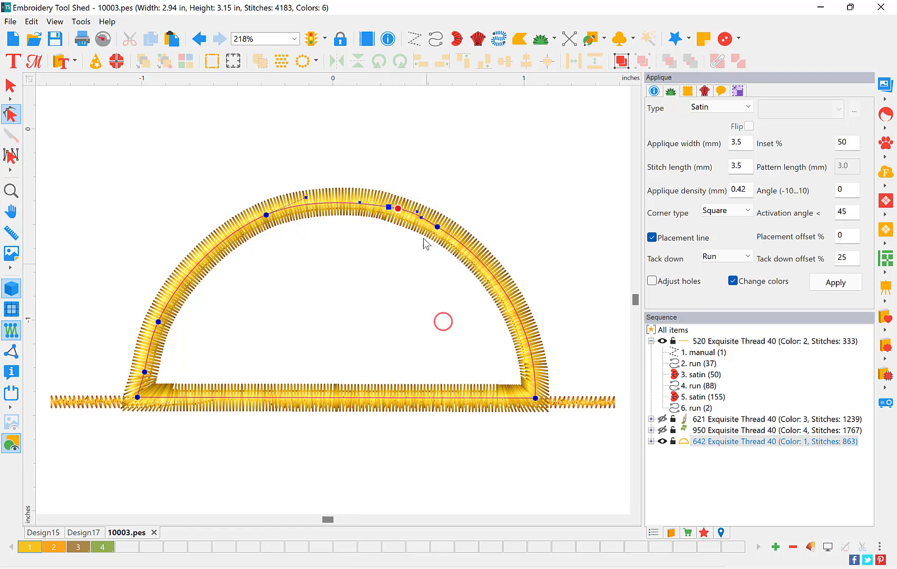
right_click(360, 201)
click(384, 207)
click(396, 282)
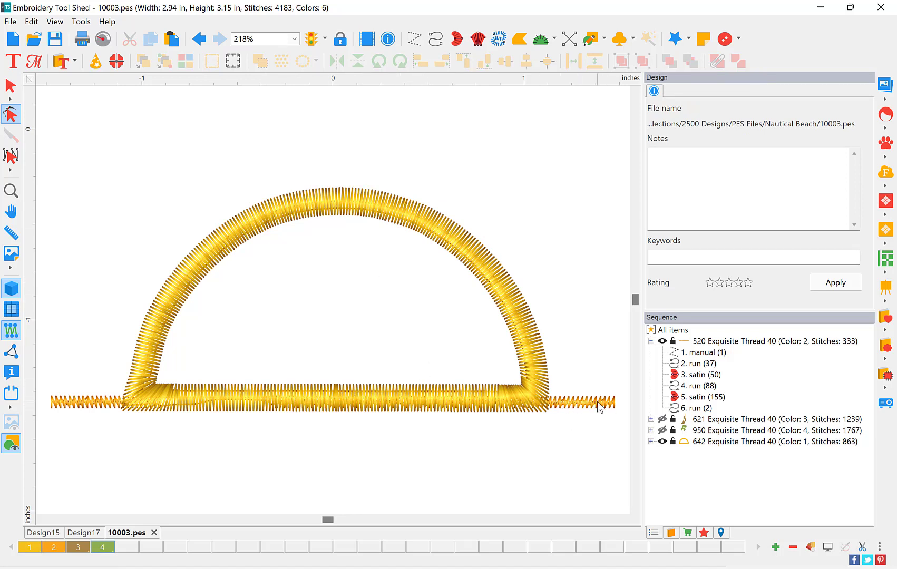
Step: Edit the shape of the fourth object, the long run in color 520, by deleting its leftmost points beneath the sun's base
click(10, 85)
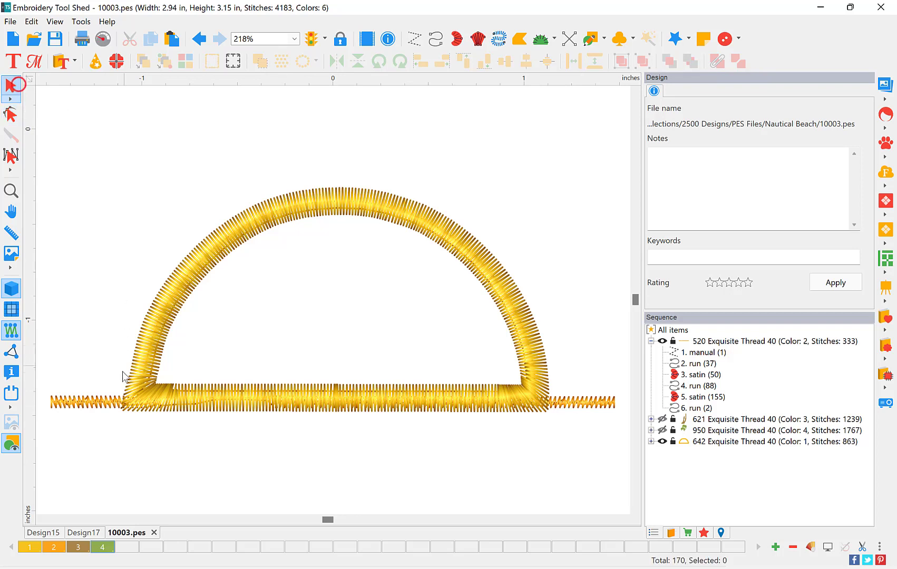
click(105, 402)
click(102, 403)
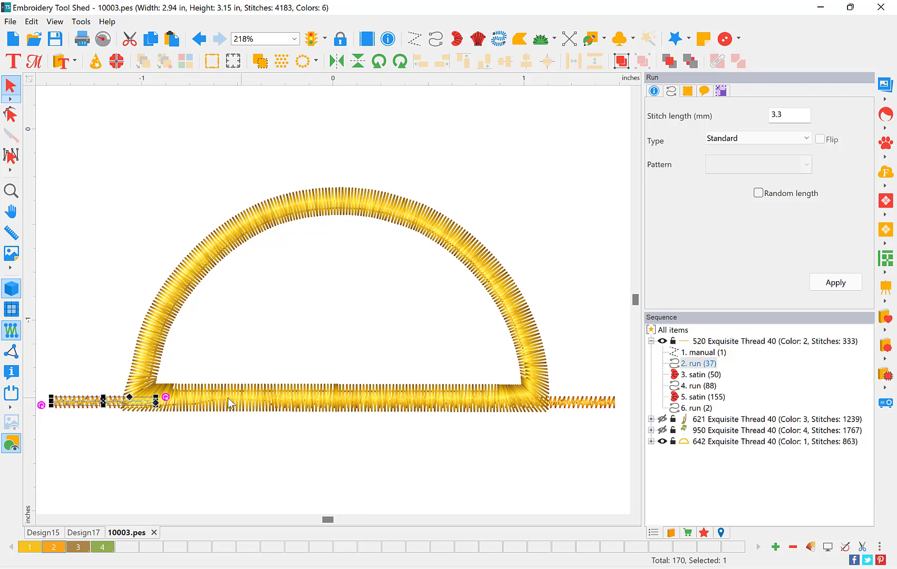
click(705, 342)
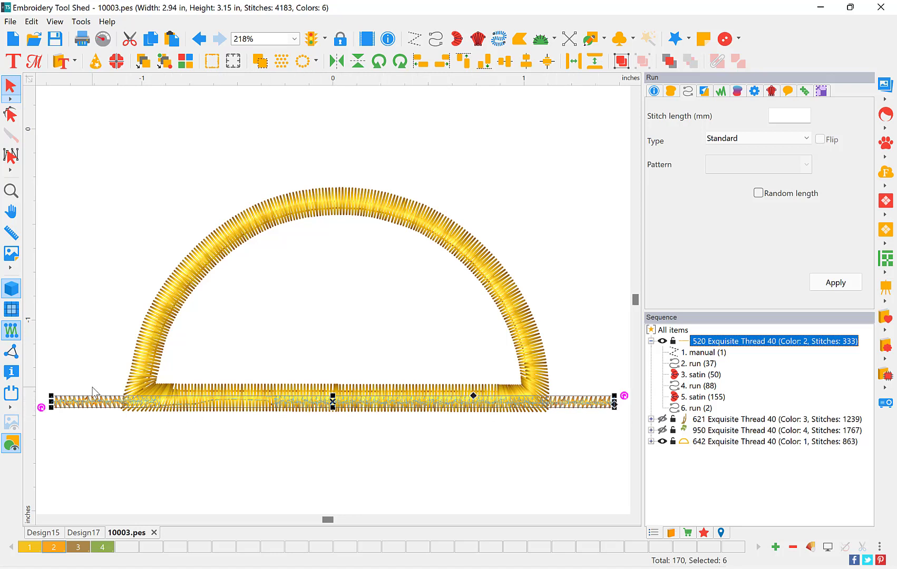
click(11, 115)
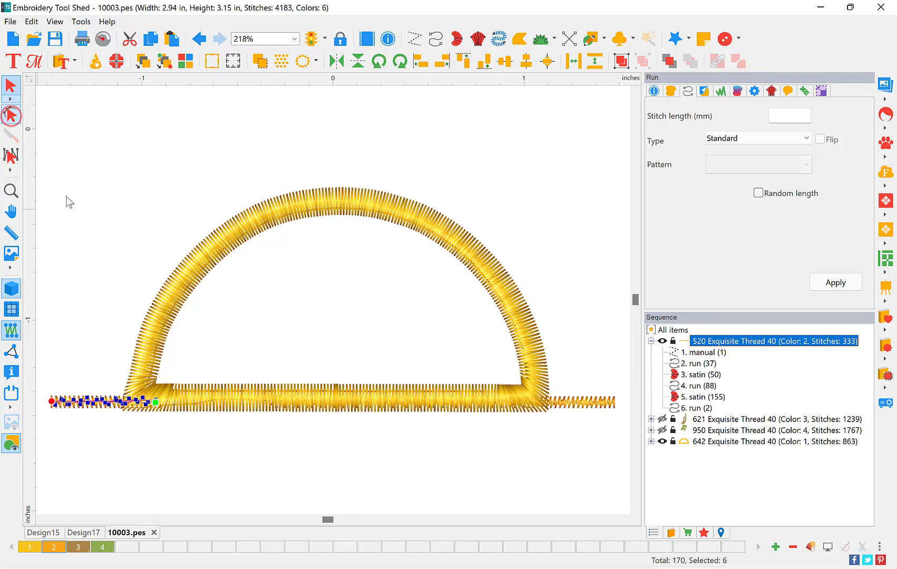
click(559, 403)
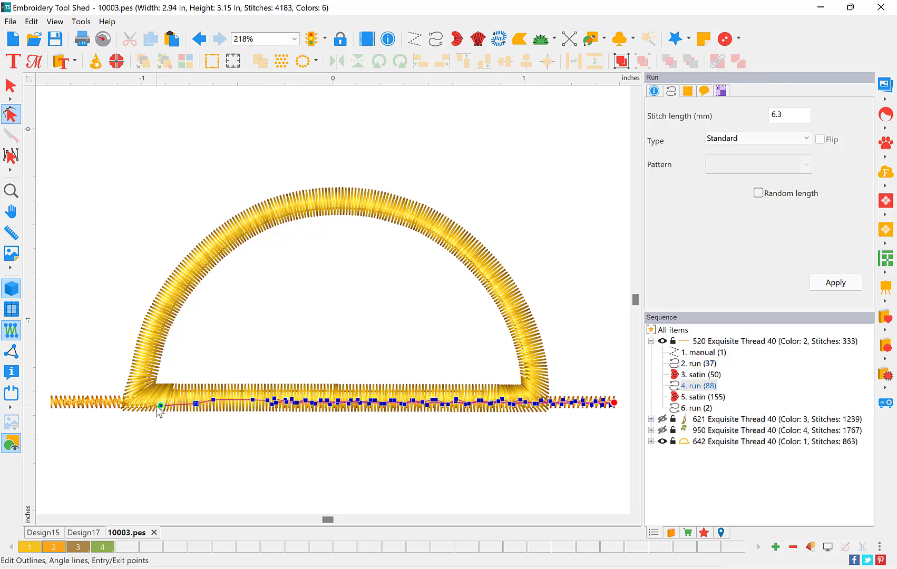
drag(196, 403, 158, 403)
key(Delete)
Step: Trim that run to the sun's right side by relocating its green marker there, deleting the points under the sun, and updating the path
drag(266, 398, 543, 410)
drag(251, 373, 530, 446)
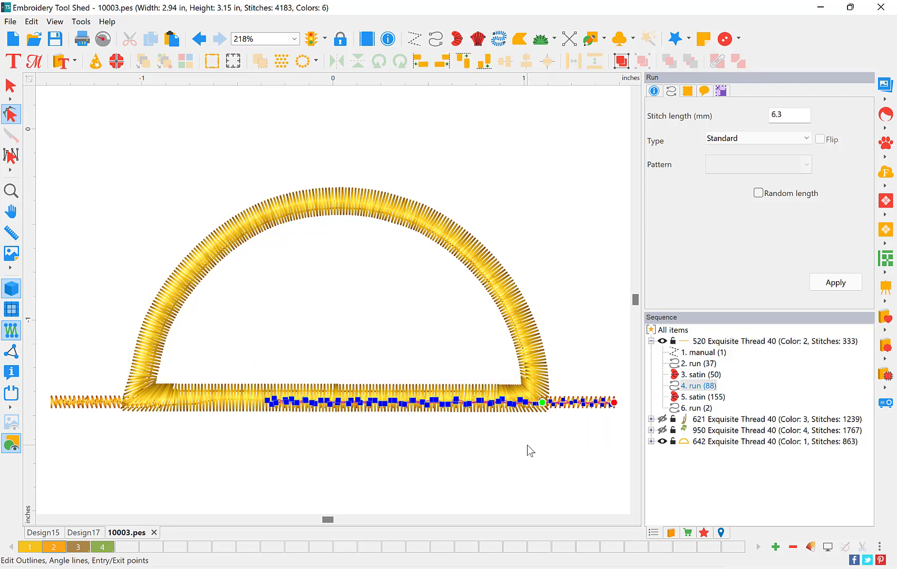
key(Delete)
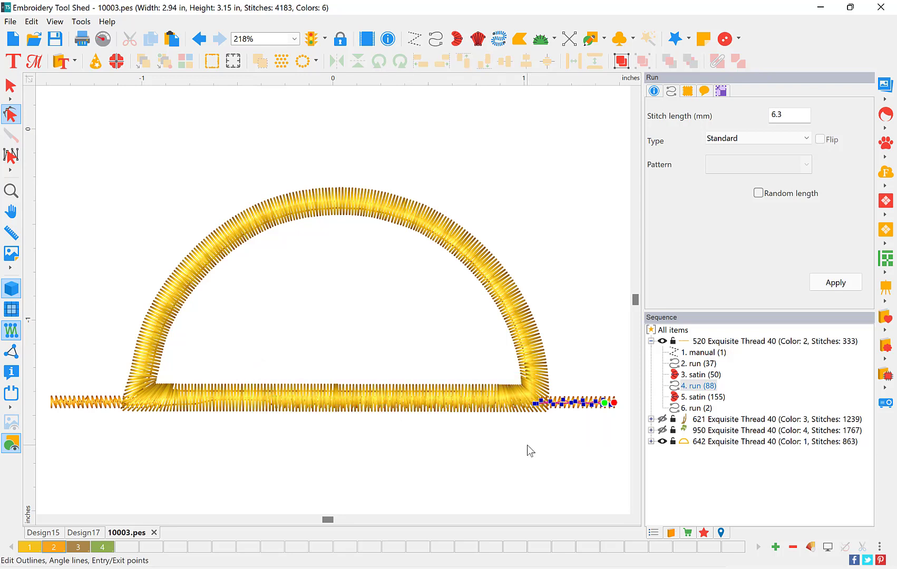
click(527, 445)
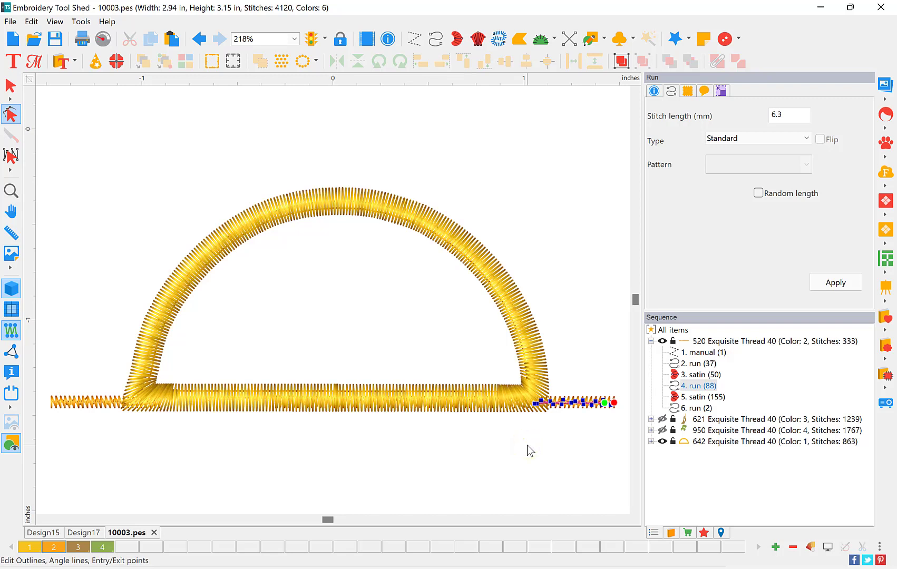
click(410, 440)
key(Escape)
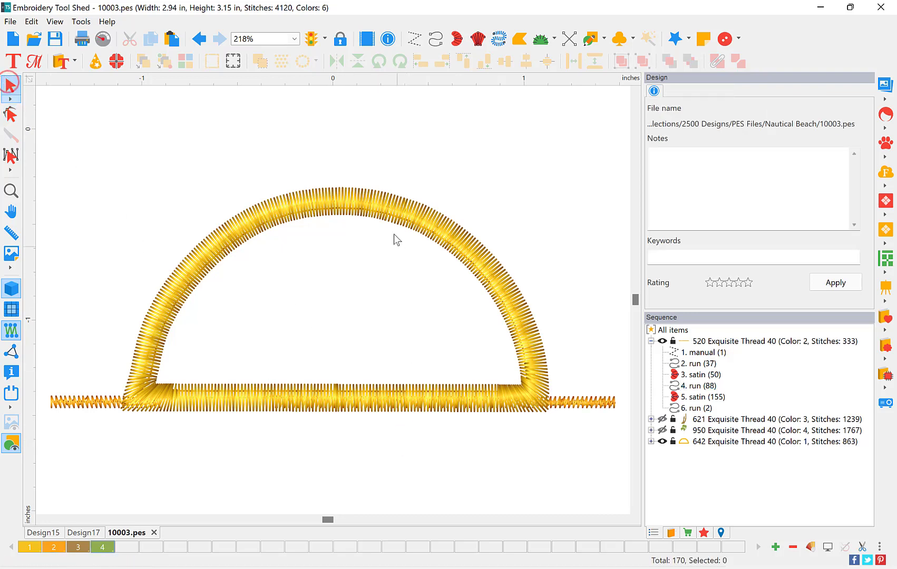
Step: Move the sun applique up about 0.2 in to expose the horizontal line stitches beneath its base
click(712, 441)
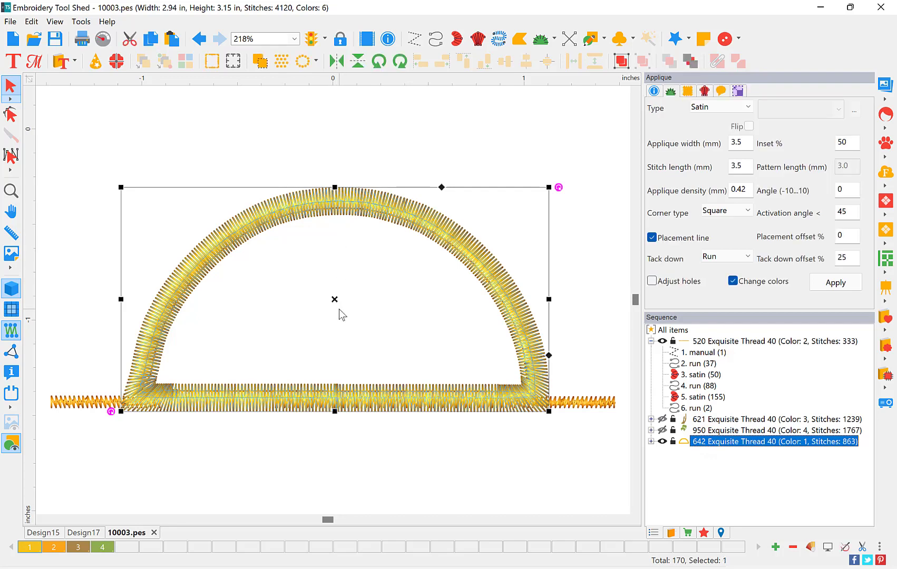
drag(337, 304, 335, 264)
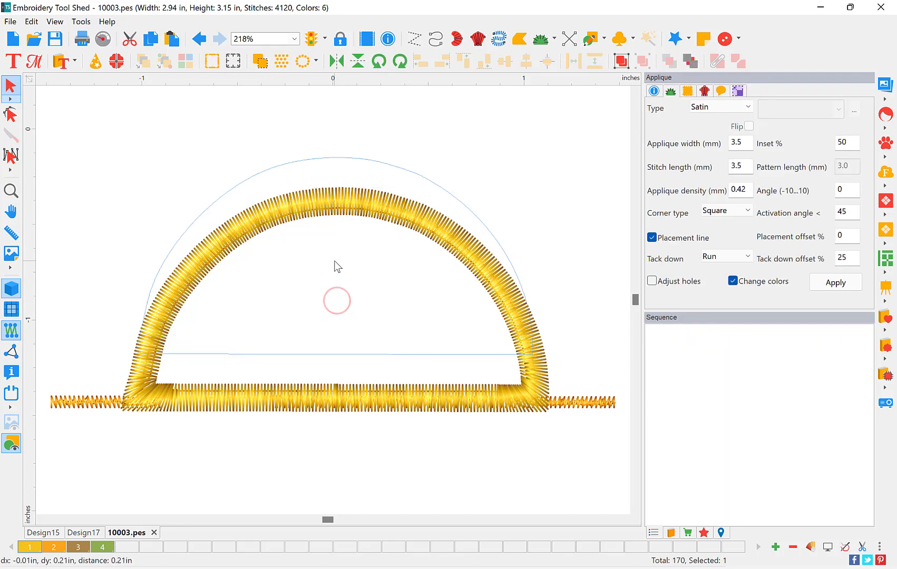
Step: Shorten the long right-hand satin to the part beyond the sun by moving its red marker right and deleting the points beneath the sun
click(368, 403)
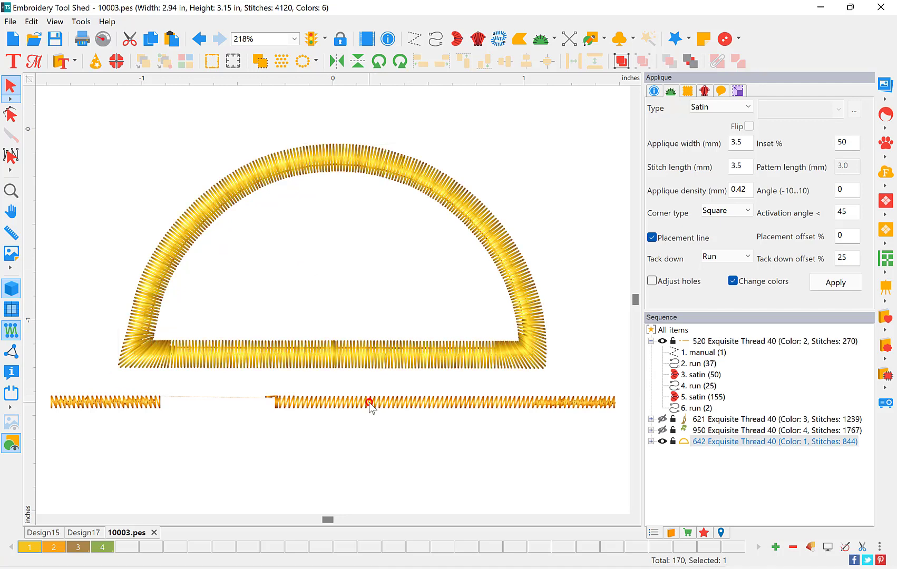
click(366, 407)
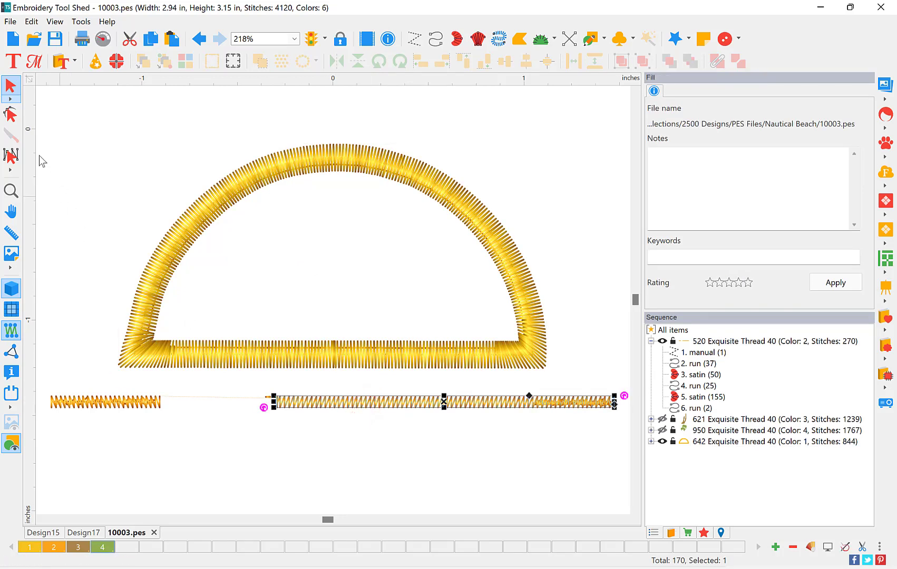
click(10, 114)
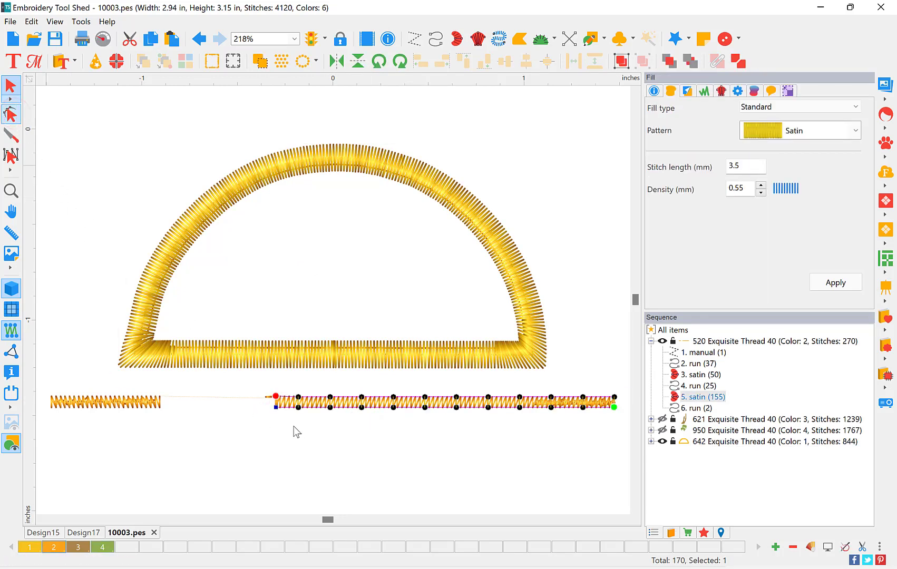
drag(276, 398, 551, 401)
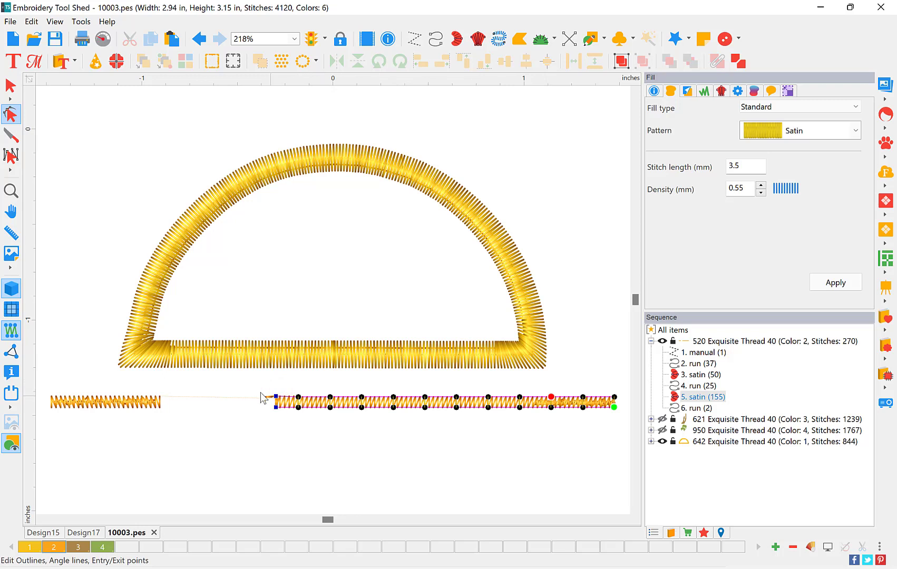
drag(262, 387, 541, 438)
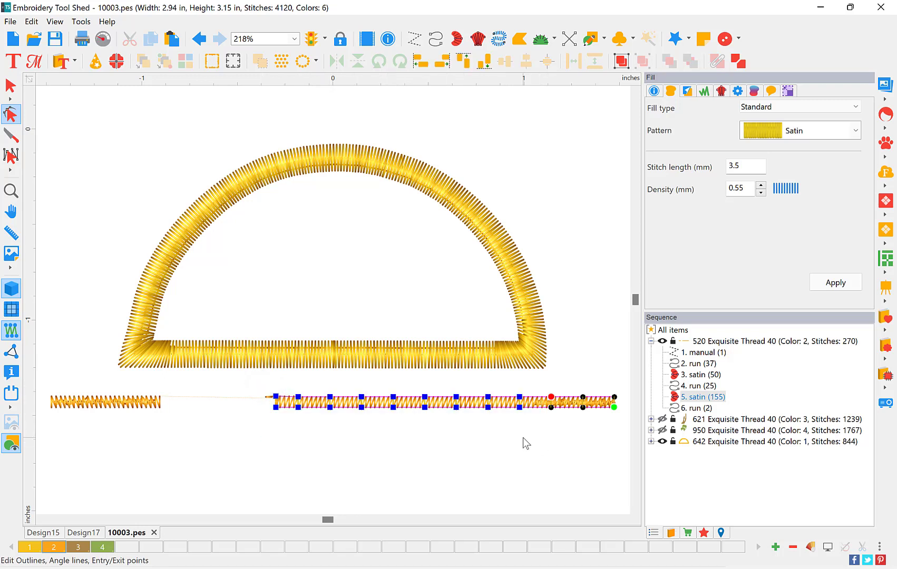
key(Delete)
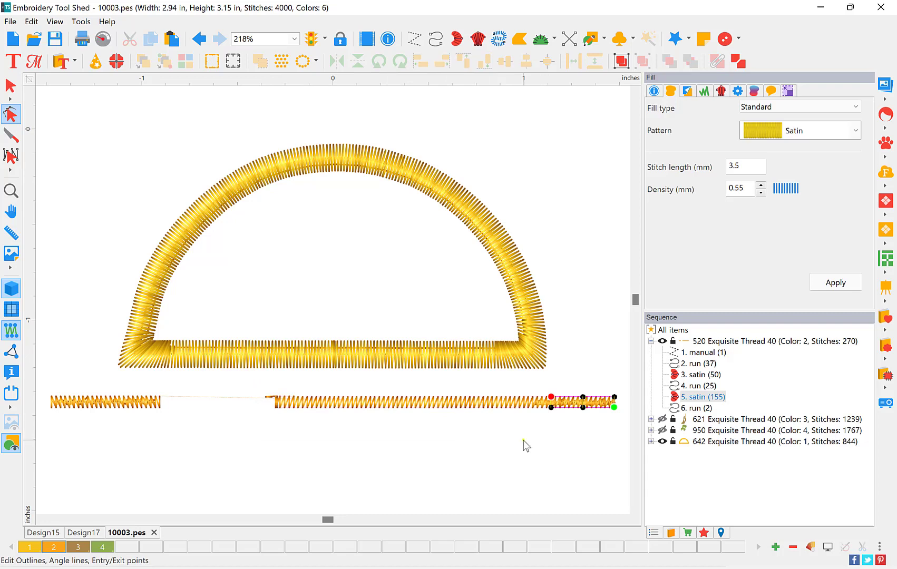
click(523, 440)
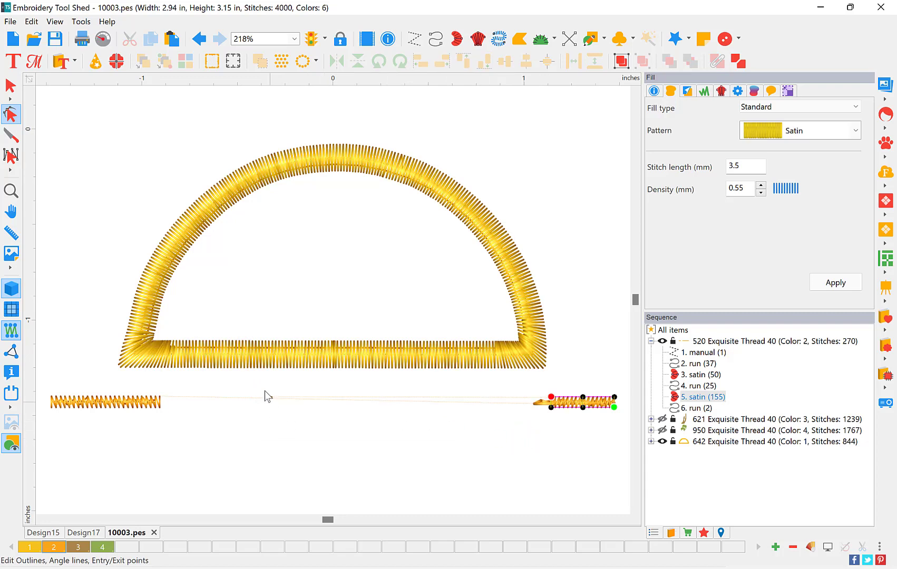
Step: Delete the small leftover two-stitch run between the two remaining horizontal line segments
drag(268, 397, 248, 397)
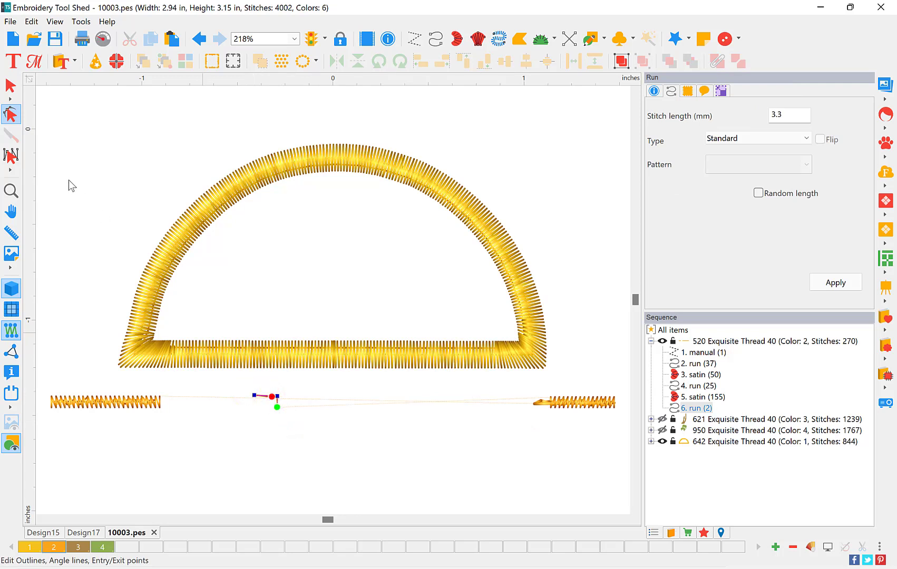
click(12, 88)
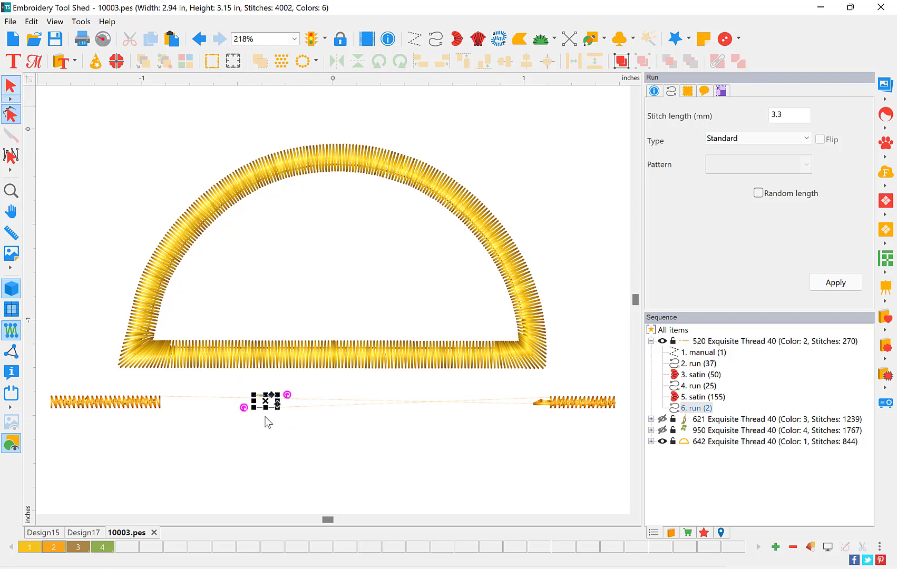
key(Delete)
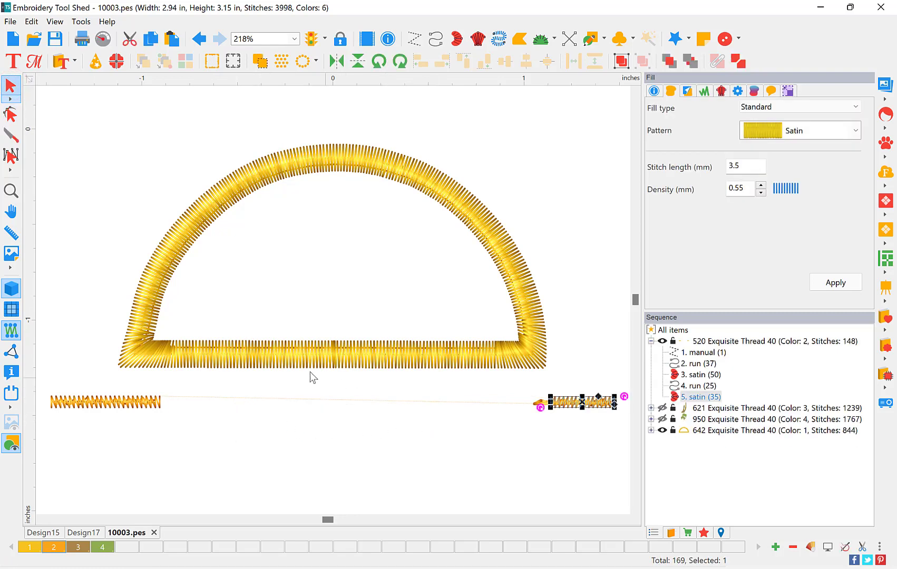
Step: Move the sun applique back down so its base sits between the two horizontal line segments
click(289, 173)
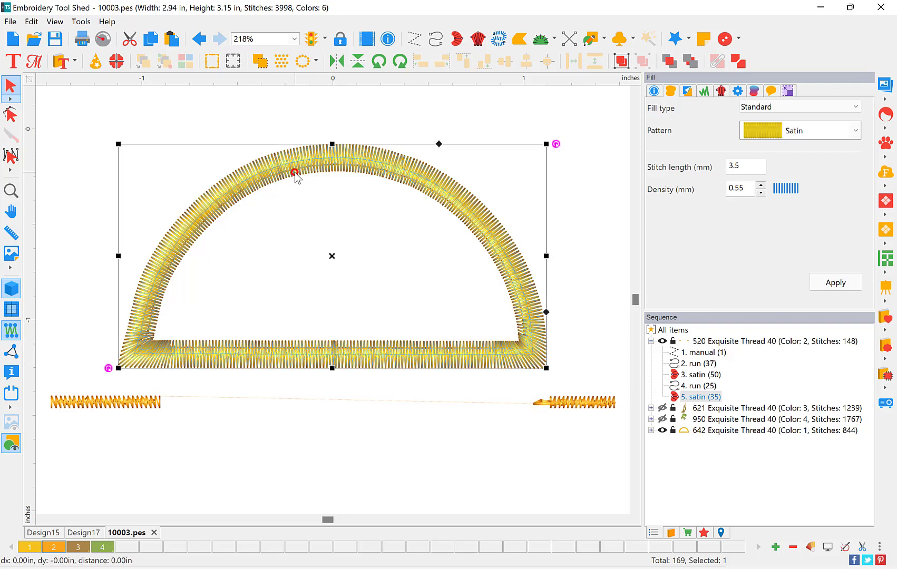
click(333, 256)
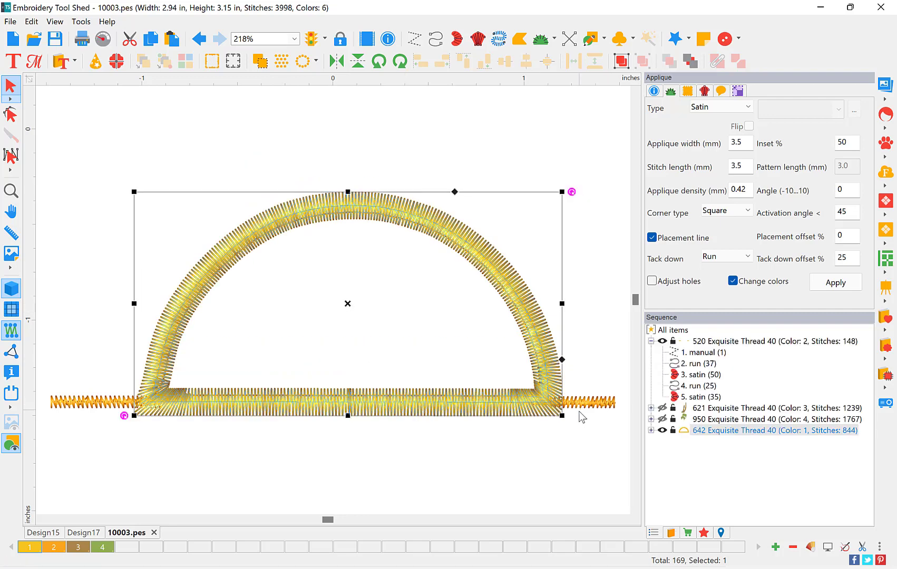
Step: Make the hidden palm frond and trunk color groups visible again, showing the whole design with nothing selected
click(578, 450)
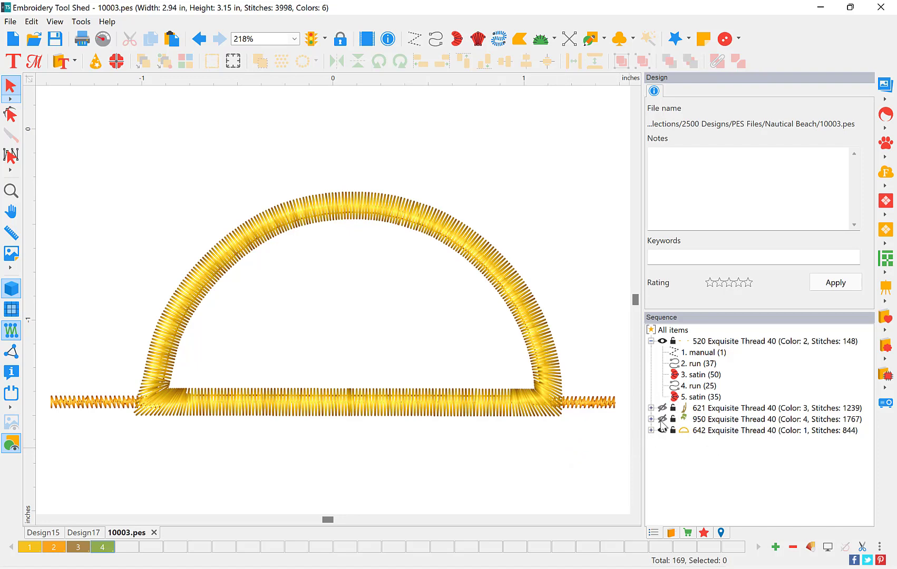
click(662, 419)
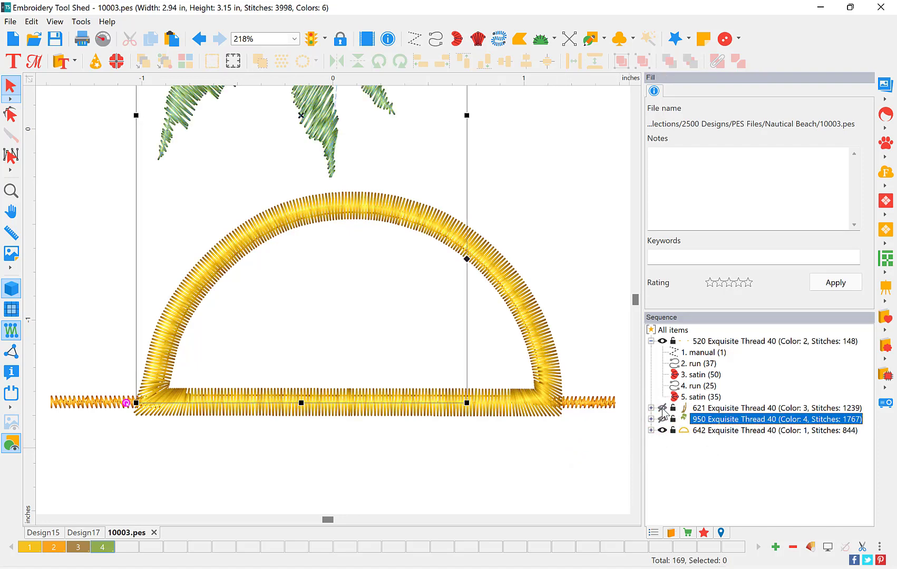
click(662, 409)
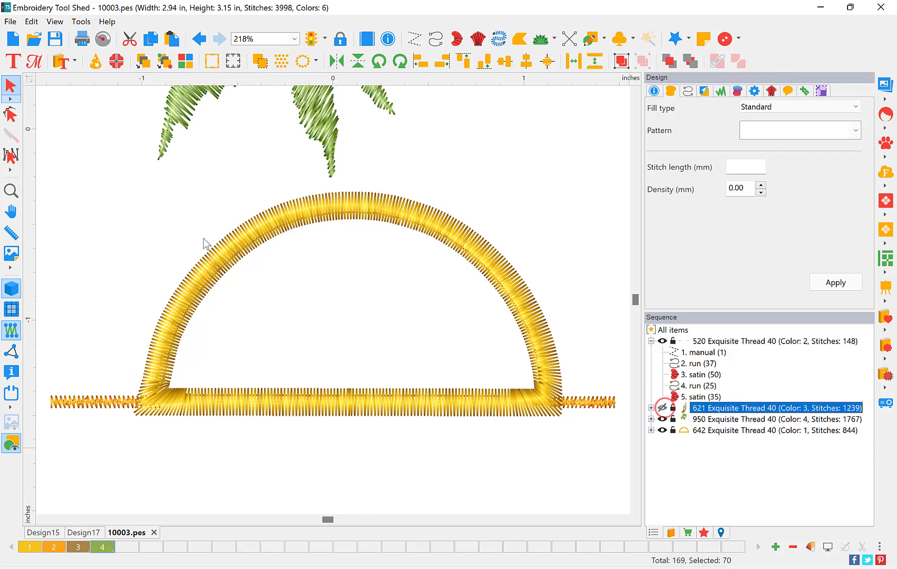
click(15, 194)
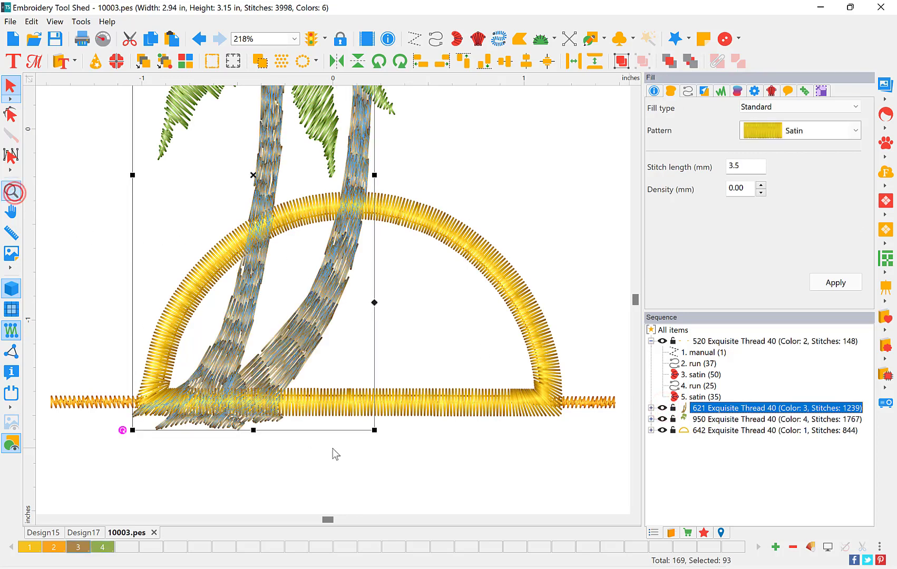
right_click(483, 484)
click(531, 432)
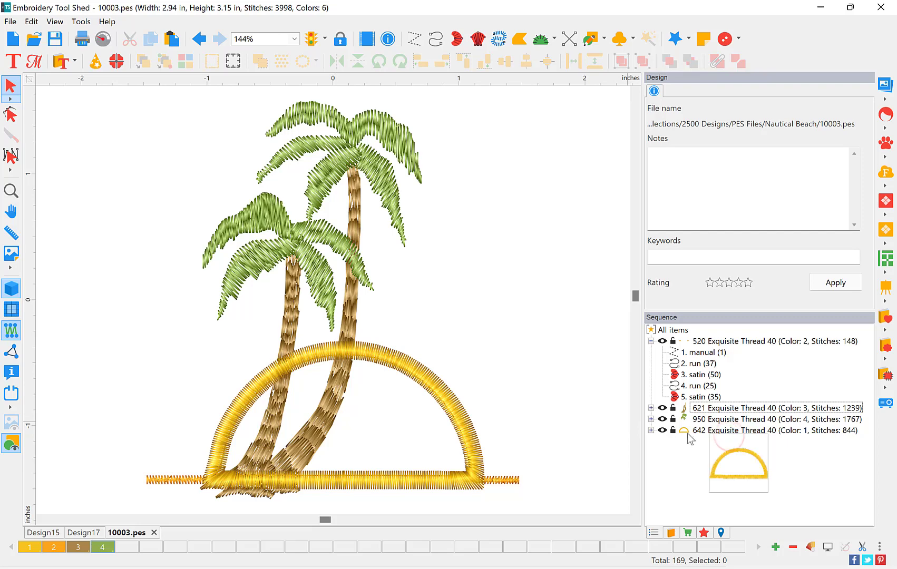
Step: Send the sun applique to the start of the stitching sequence and the orange horizon line color group ahead of it
click(712, 431)
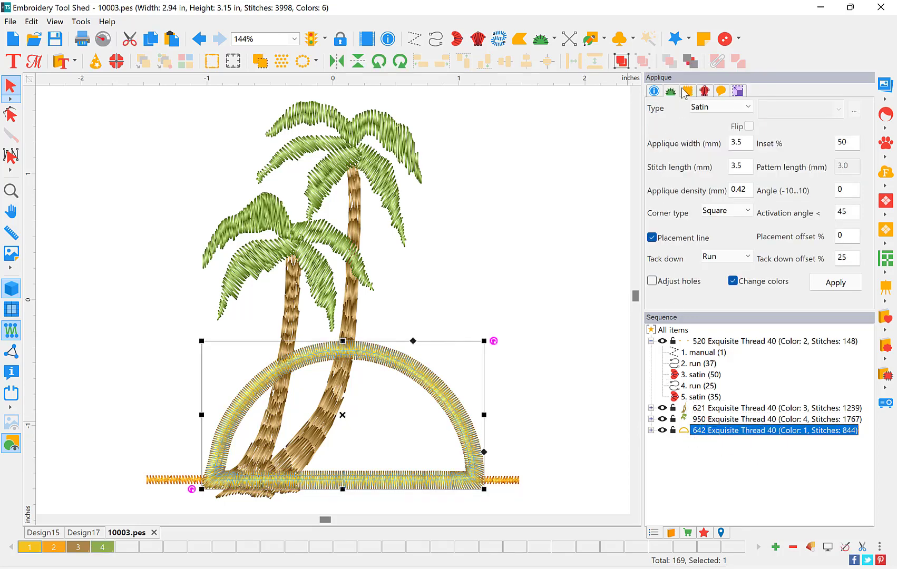
click(691, 61)
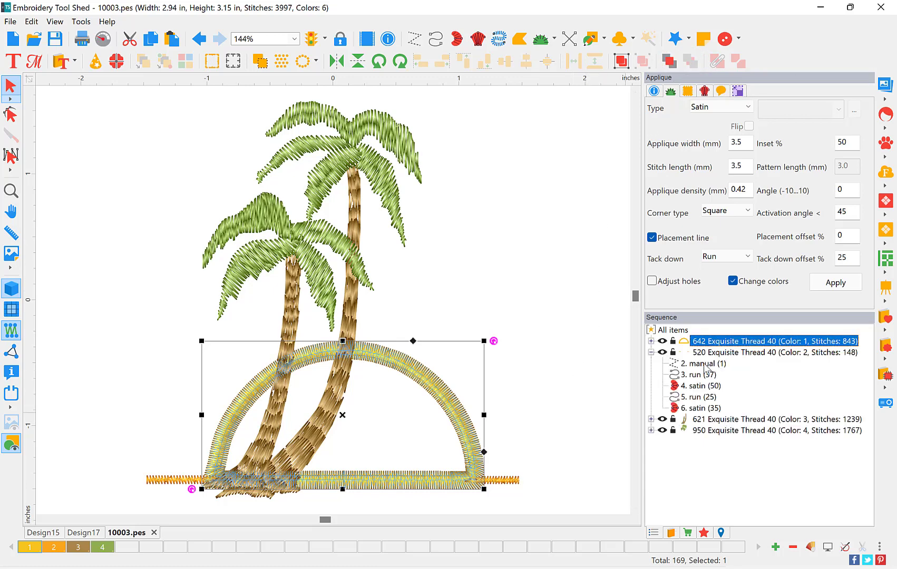
click(705, 352)
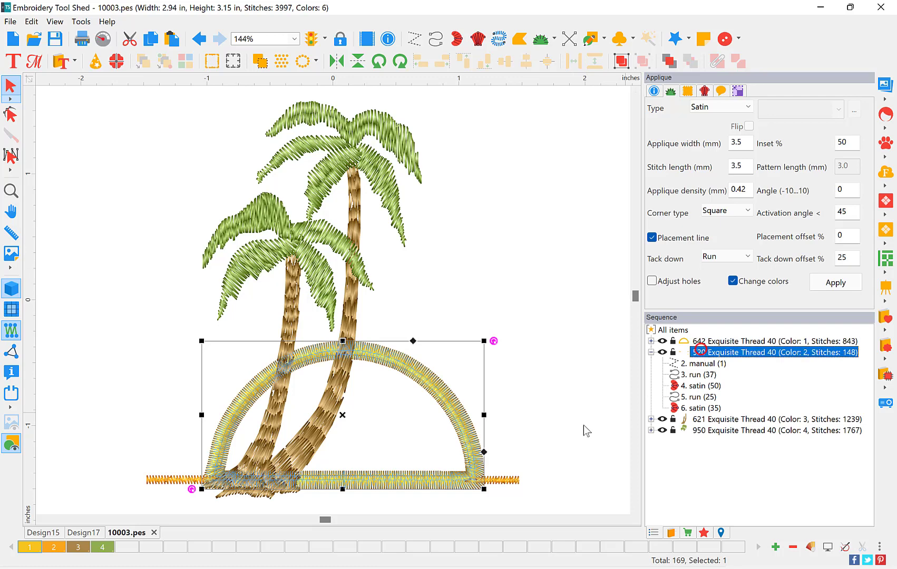
click(147, 482)
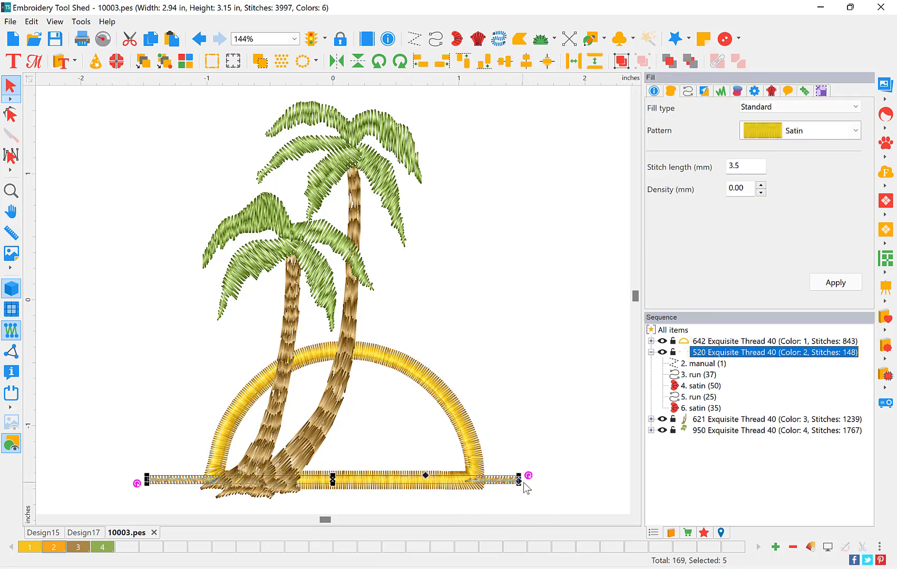
mouse_move(692, 362)
click(688, 62)
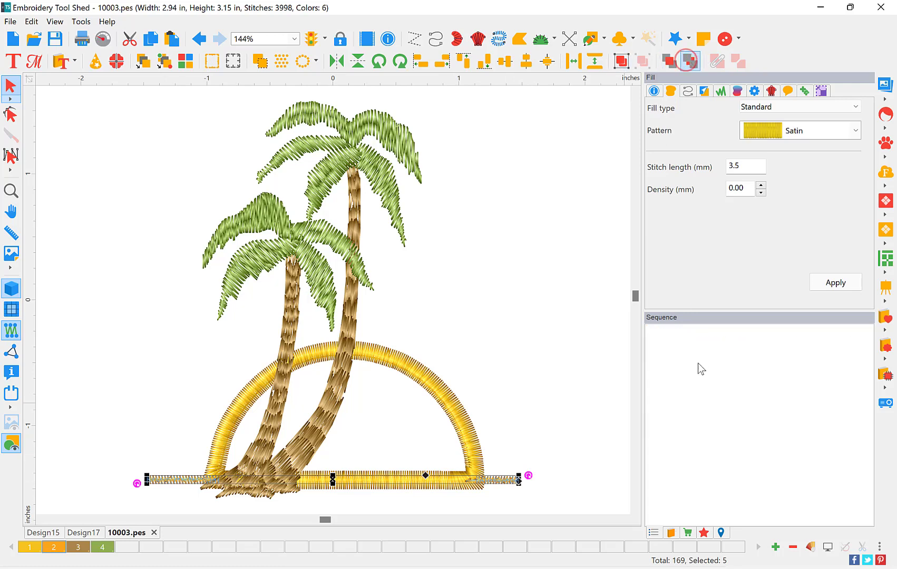
click(556, 340)
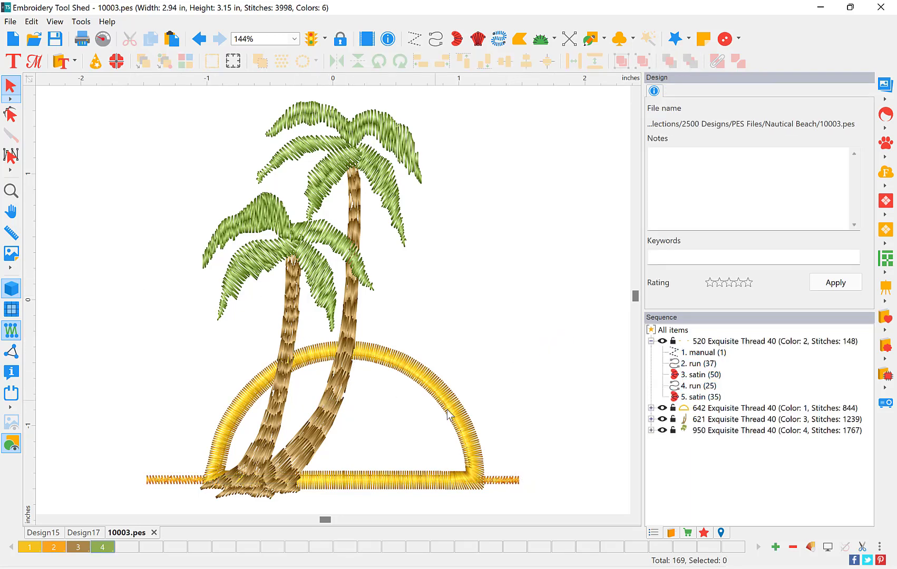
Step: Play the slow-redraw stitch simulation from the first stitch to the last to check the sewing order
click(108, 39)
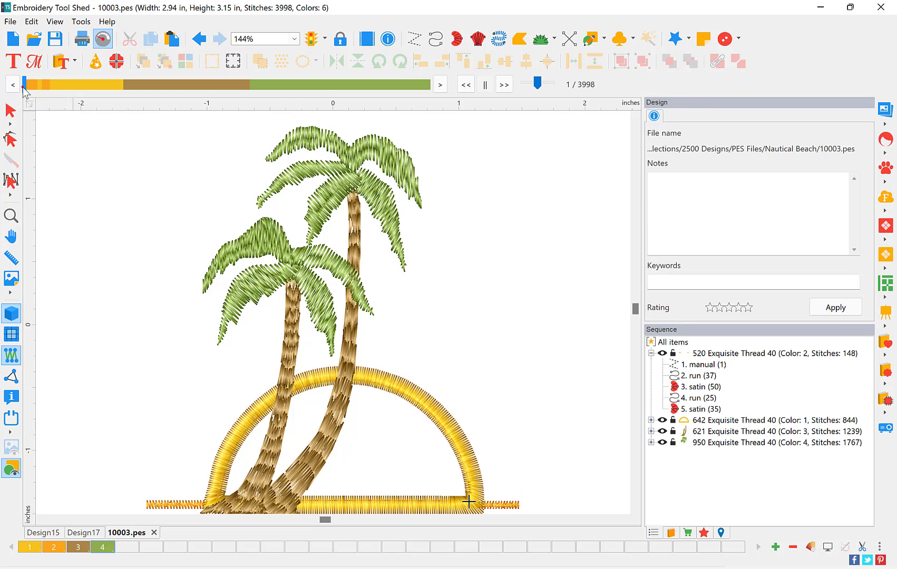
drag(23, 89, 484, 107)
click(11, 110)
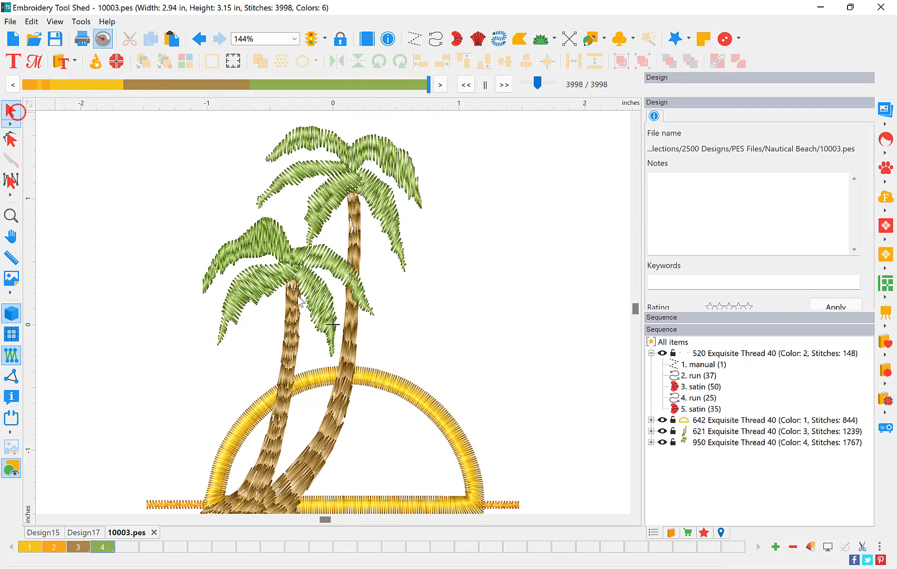